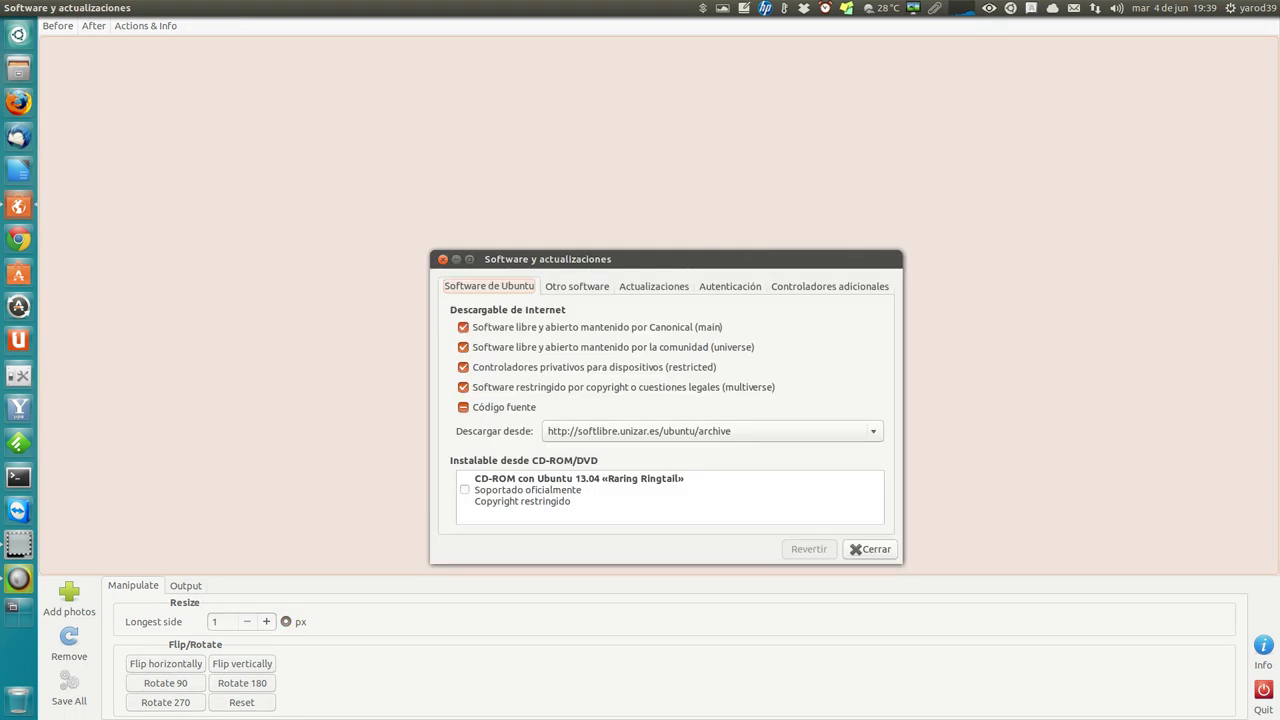
# - Close the Software y actualizaciones software sources settings
pyautogui.click(443, 259)
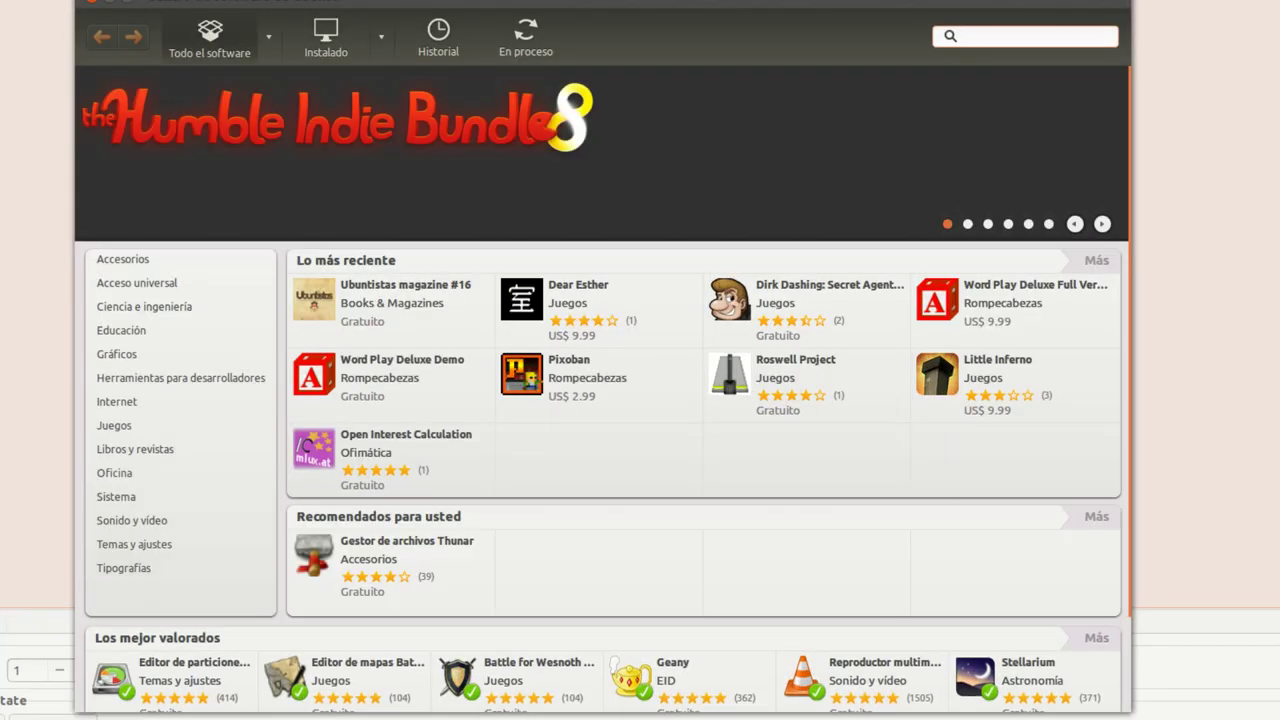
# - Search 'smartshine', confirm in its details that SmartShine is installed, and quit the store
pyautogui.write('d')
pyautogui.press('BackSpace')
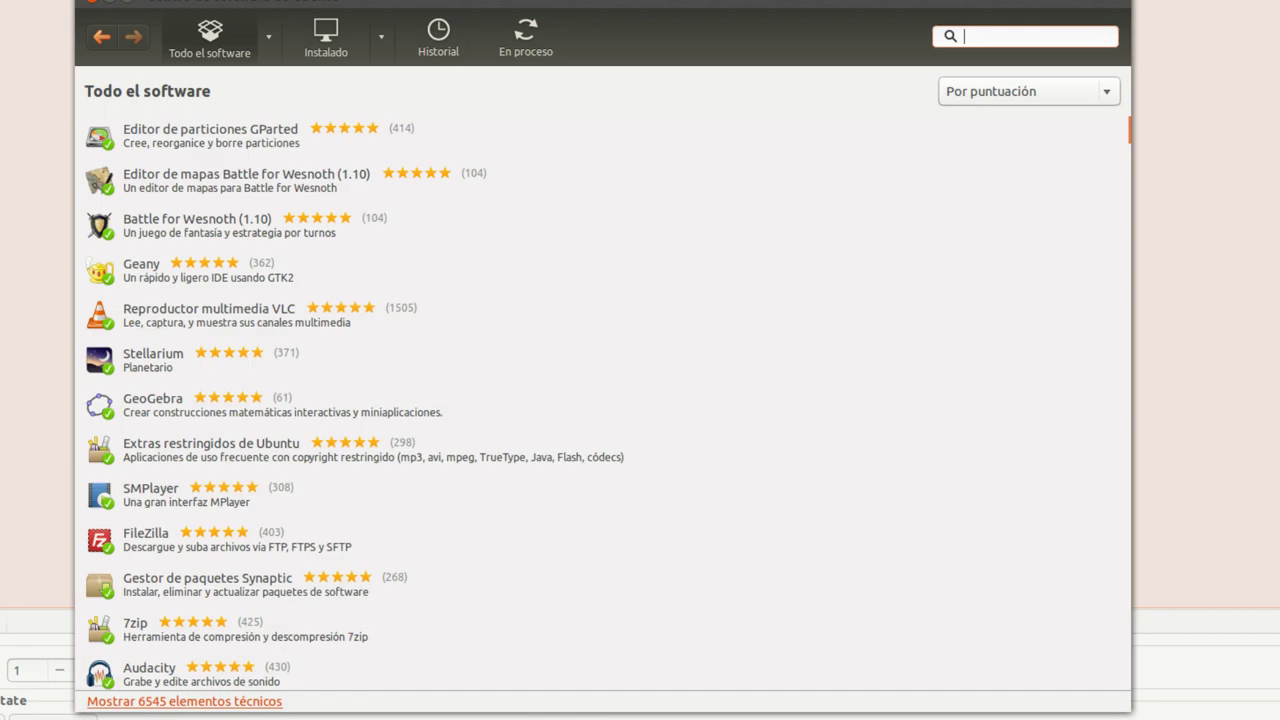
pyautogui.write('smart')
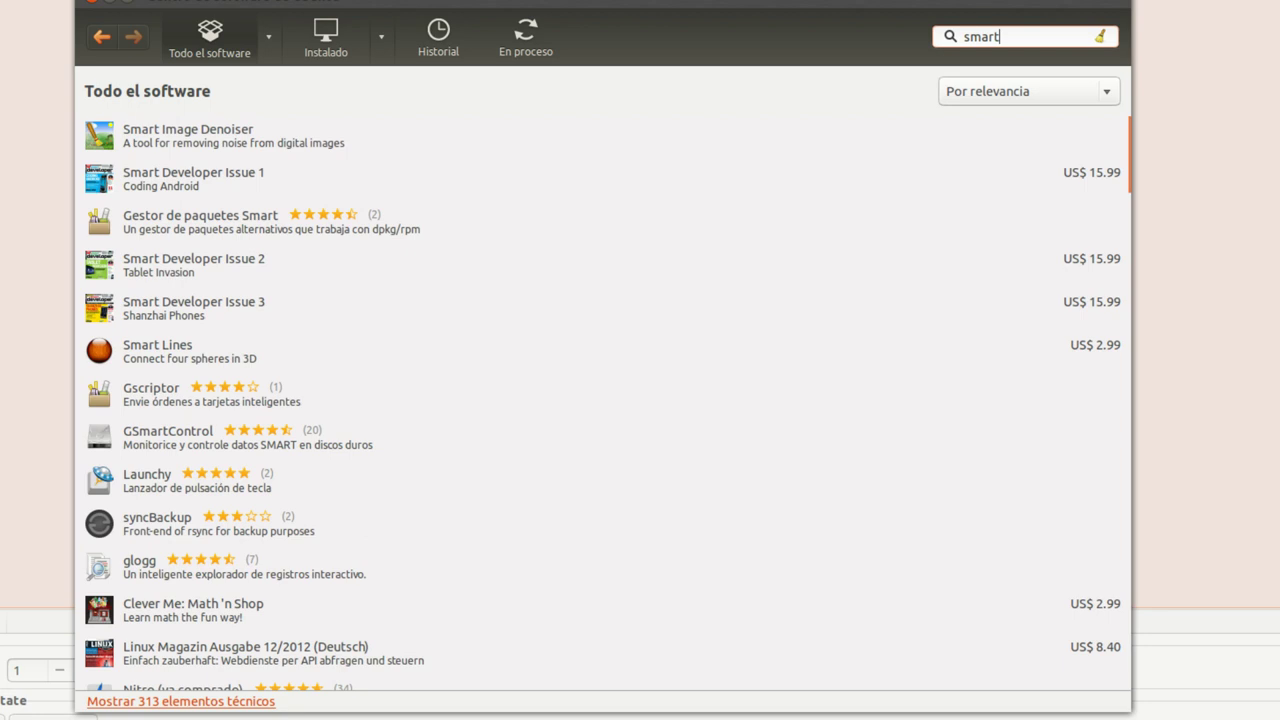
pyautogui.write('s')
pyautogui.write('hin')
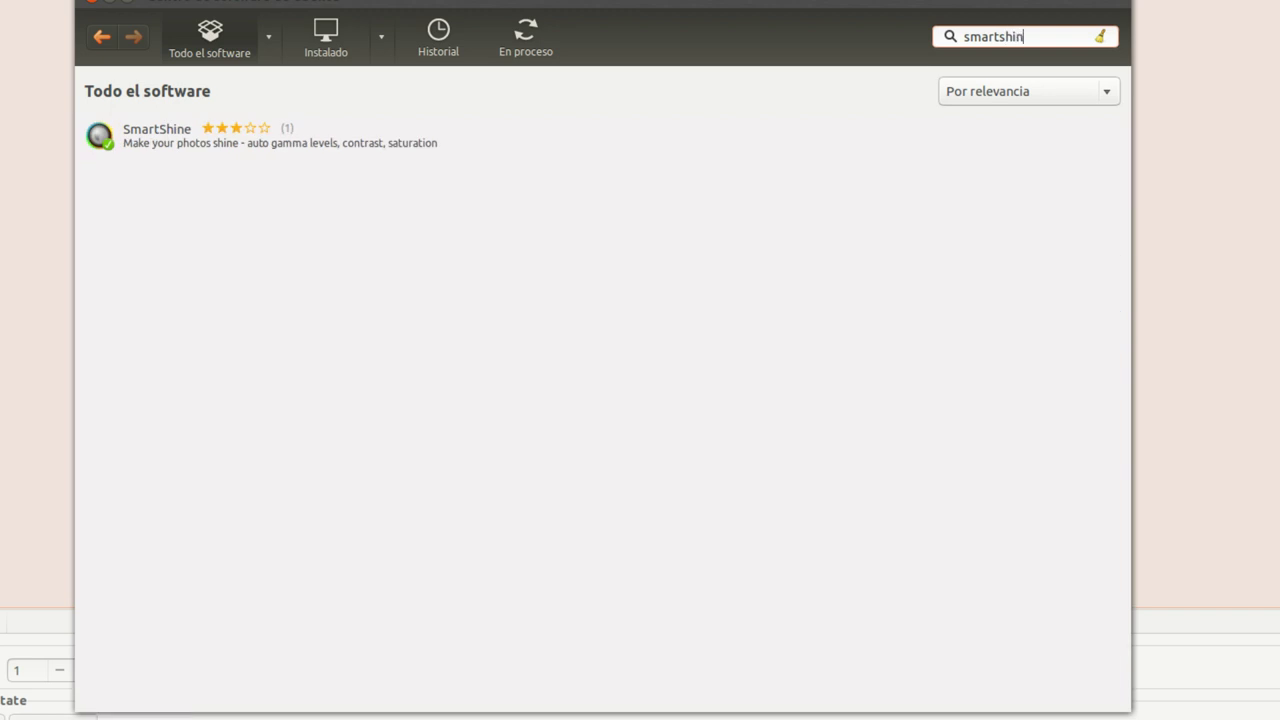
pyautogui.write('e')
pyautogui.click(280, 135)
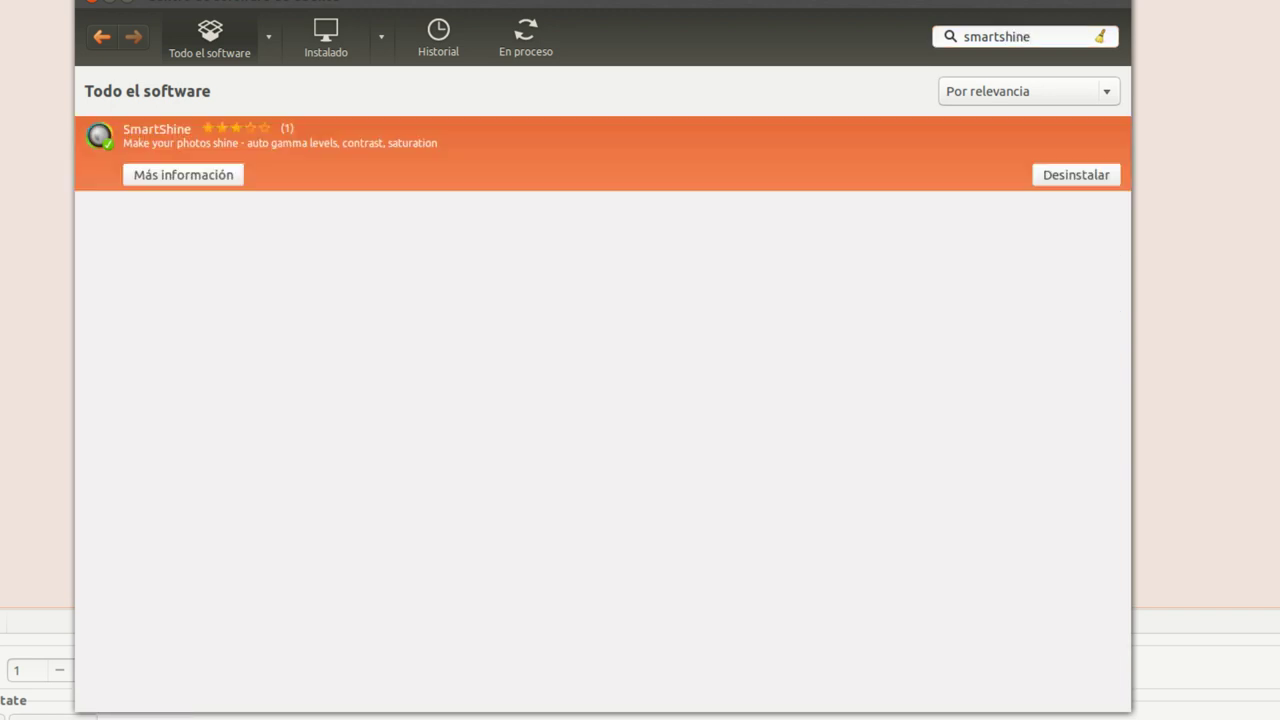
pyautogui.click(183, 174)
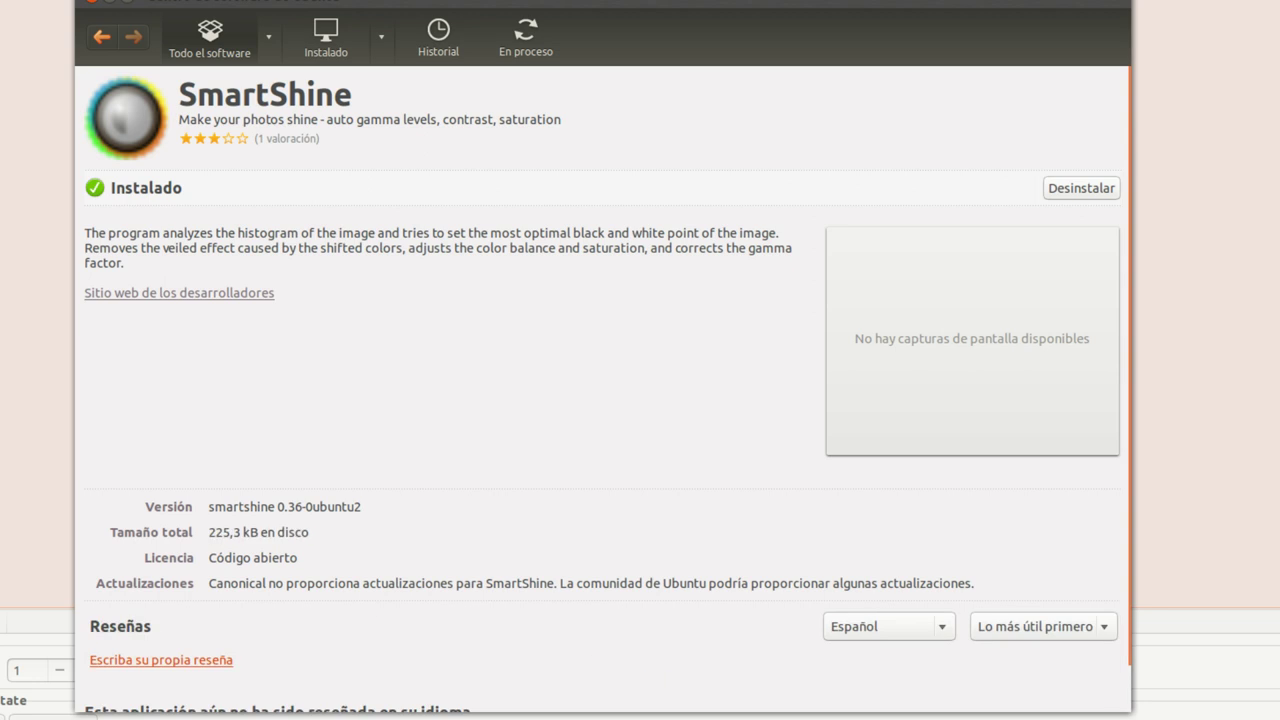
pyautogui.hotkey('ctrl', 'q')
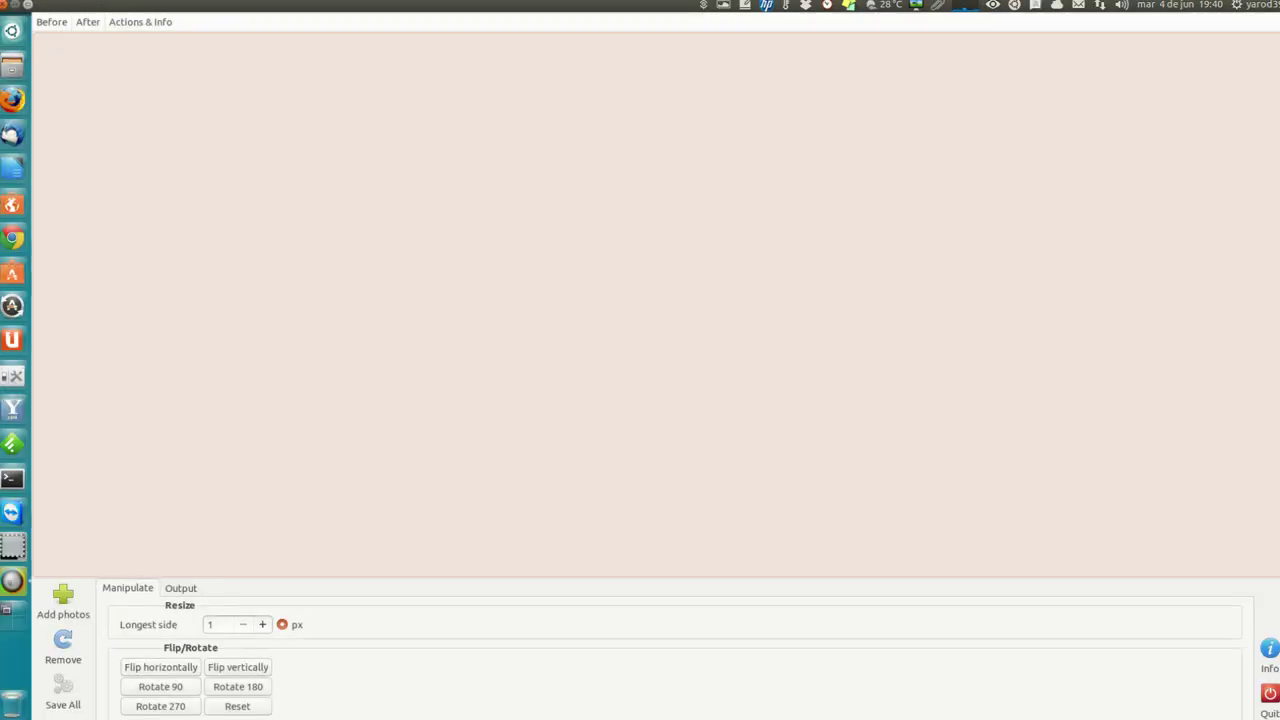
# - Restore, move and re-maximize the SmartShine Photo window, then bring up the Add images chooser
pyautogui.click(28, 4)
pyautogui.moveTo(200, 20); pyautogui.dragTo(500, 113)
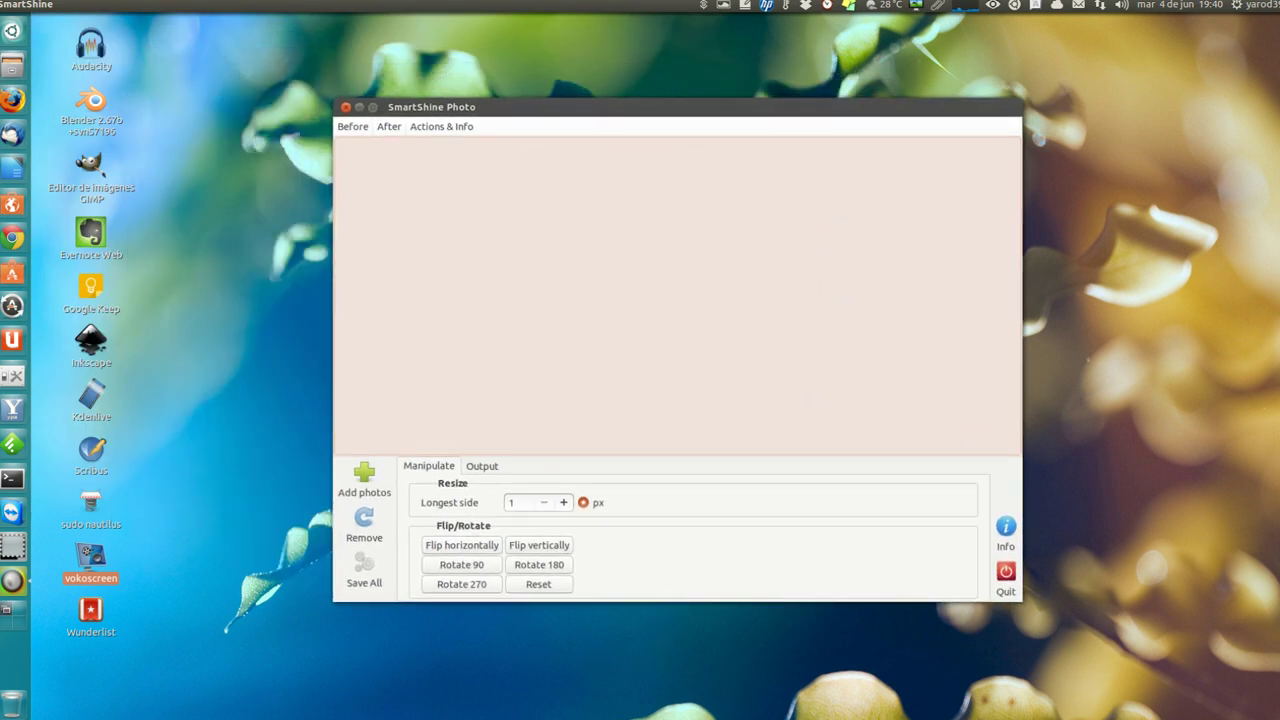
pyautogui.press('ctrl+super+Up')
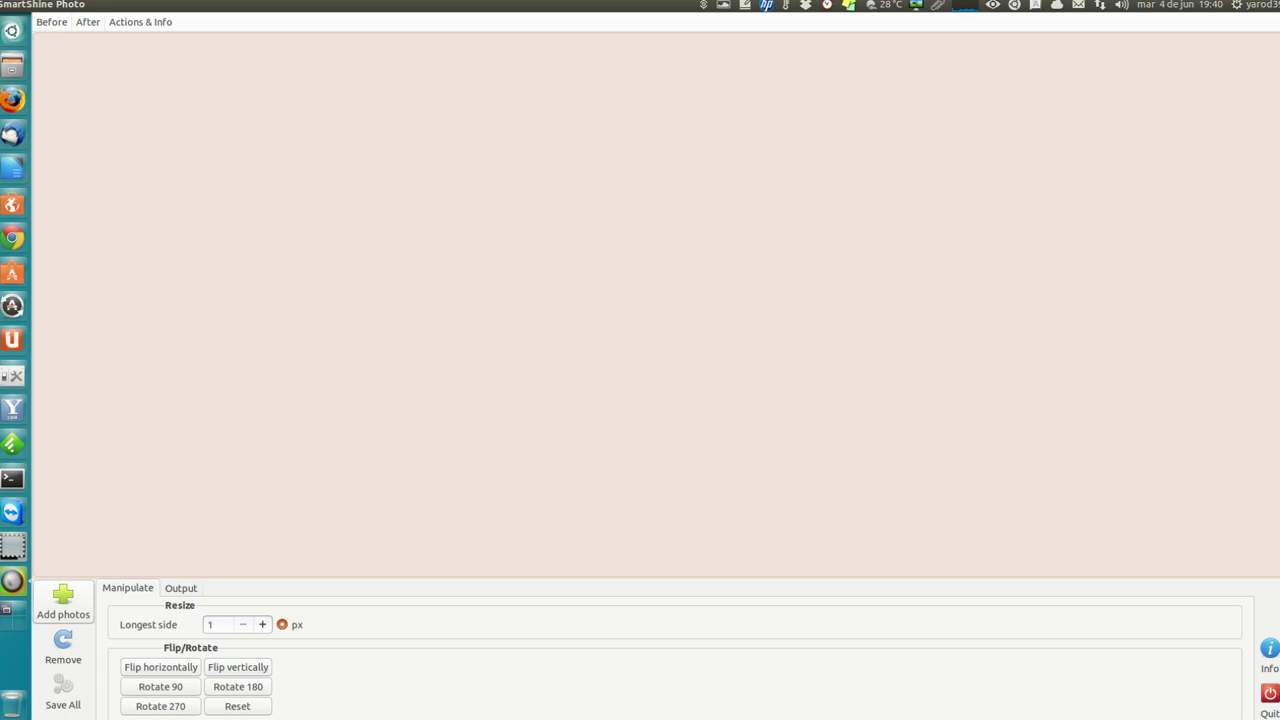
pyautogui.click(63, 600)
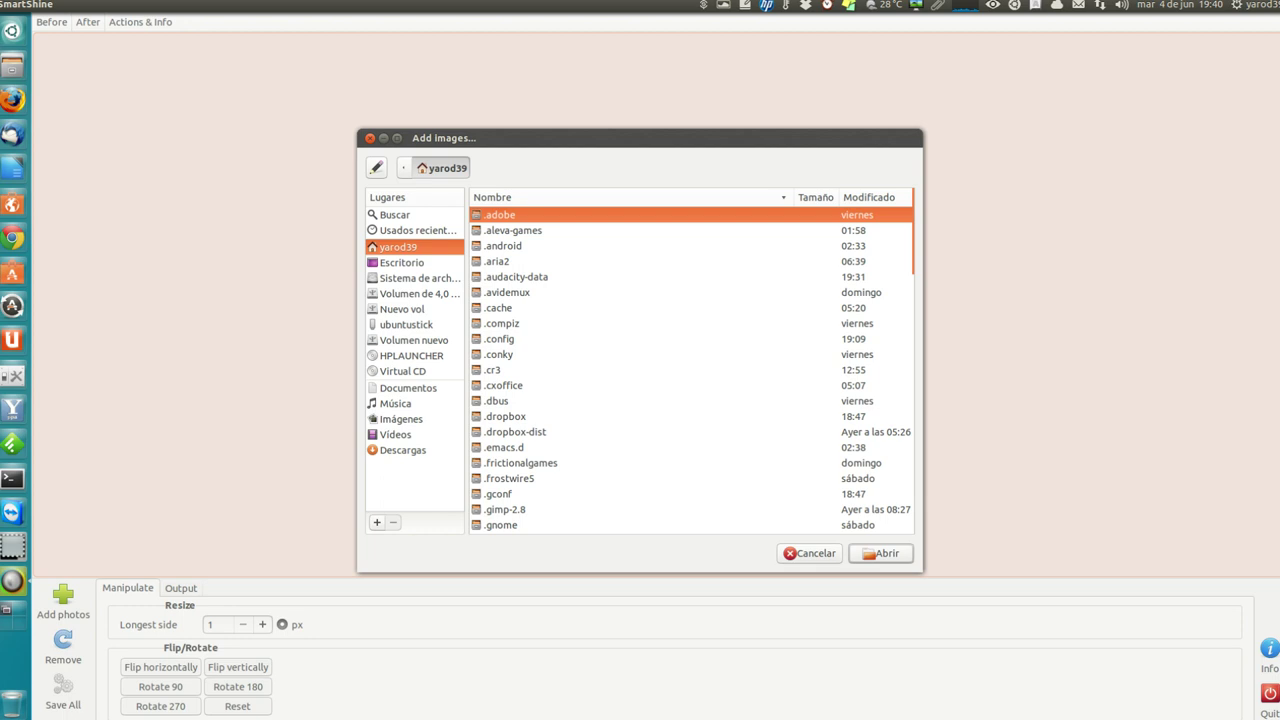
pyautogui.click(401, 419)
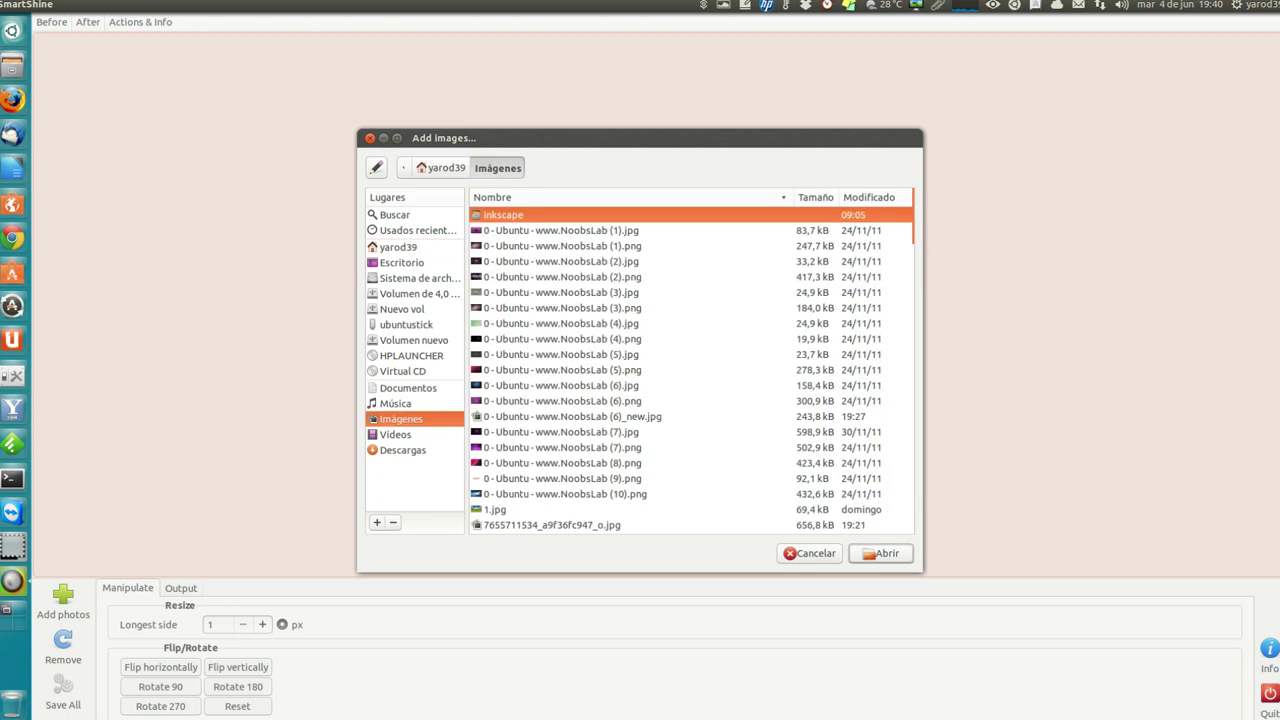
pyautogui.scroll(-3, 690, 370)
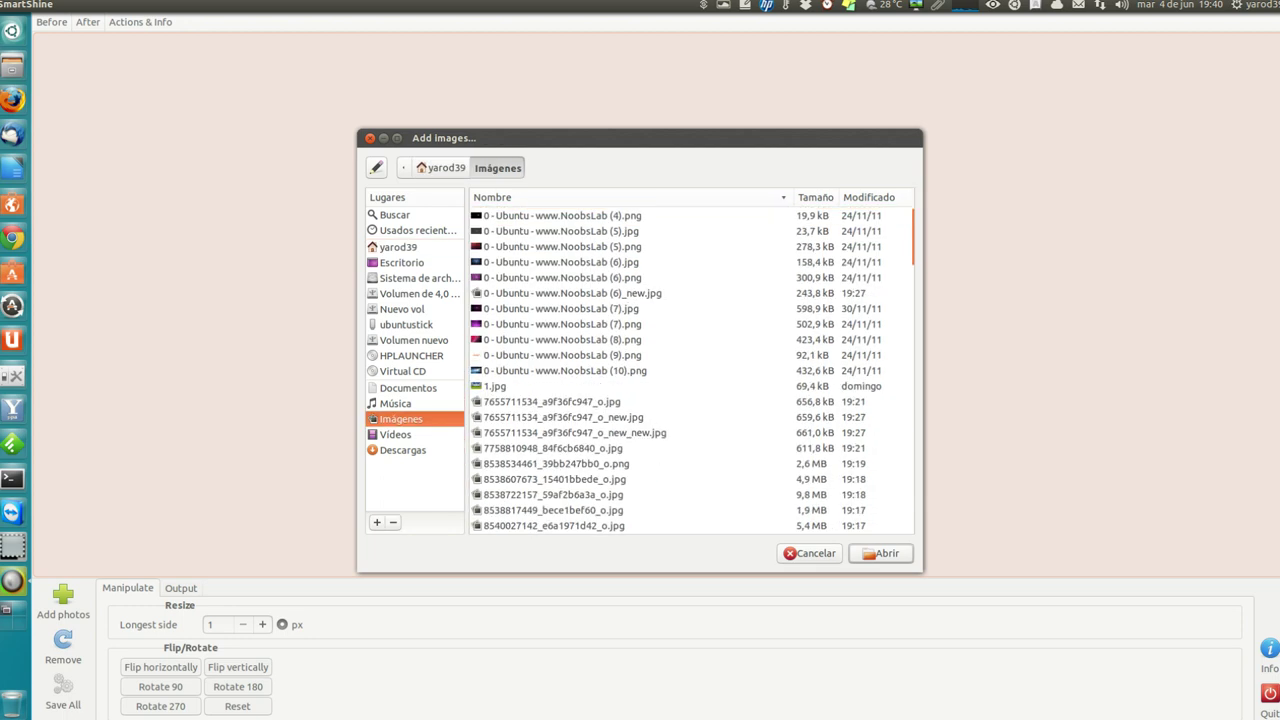
pyautogui.click(550, 401)
pyautogui.click(878, 553)
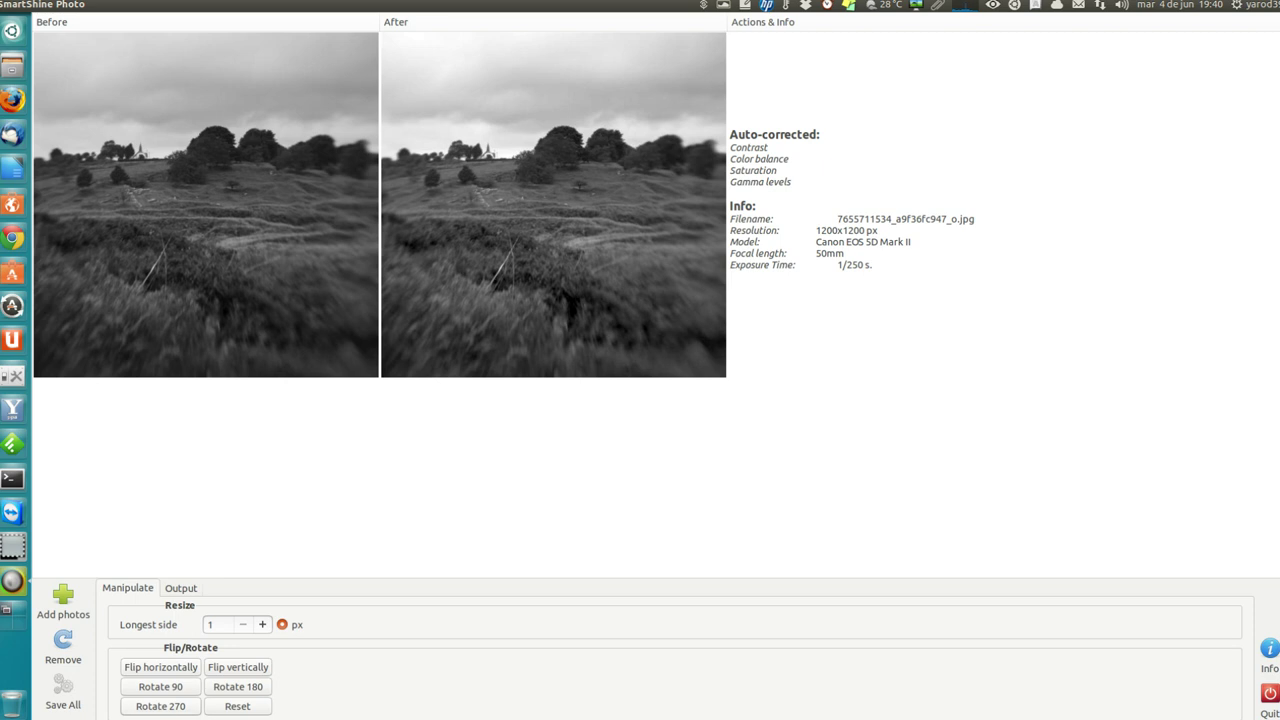
pyautogui.click(180, 588)
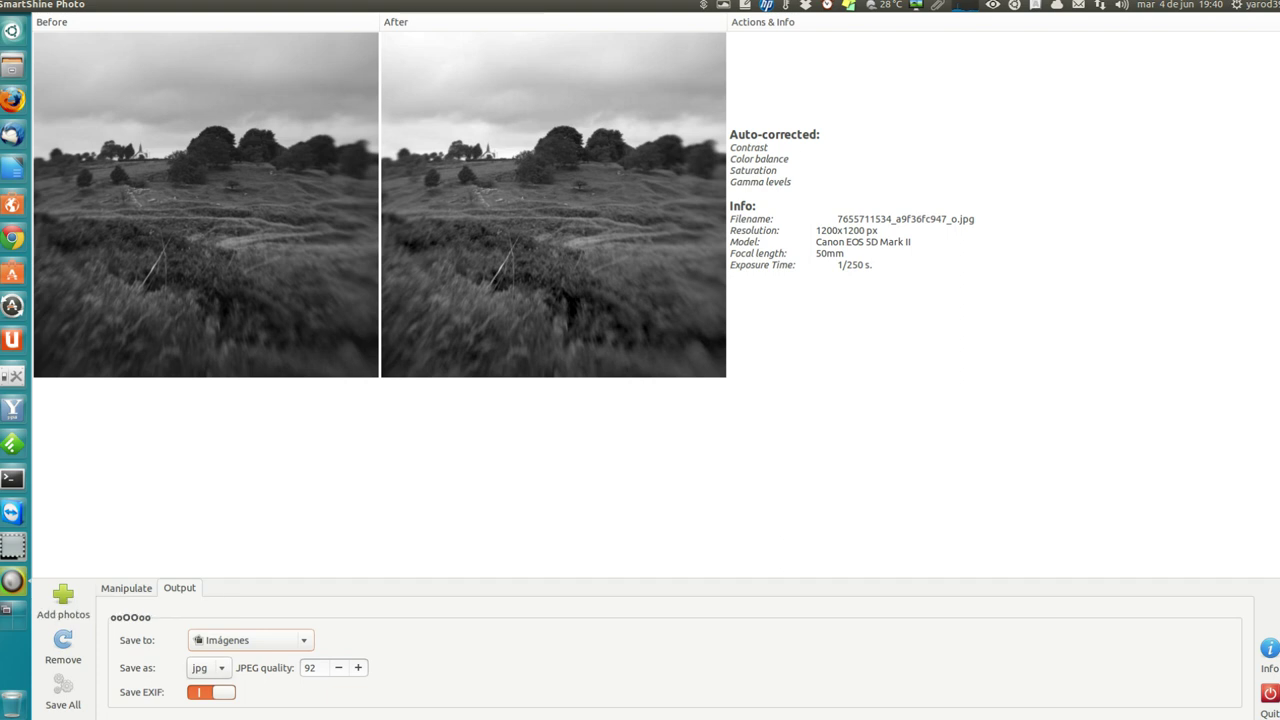
# - Keep jpg as the Save as format in the output settings
pyautogui.click(208, 667)
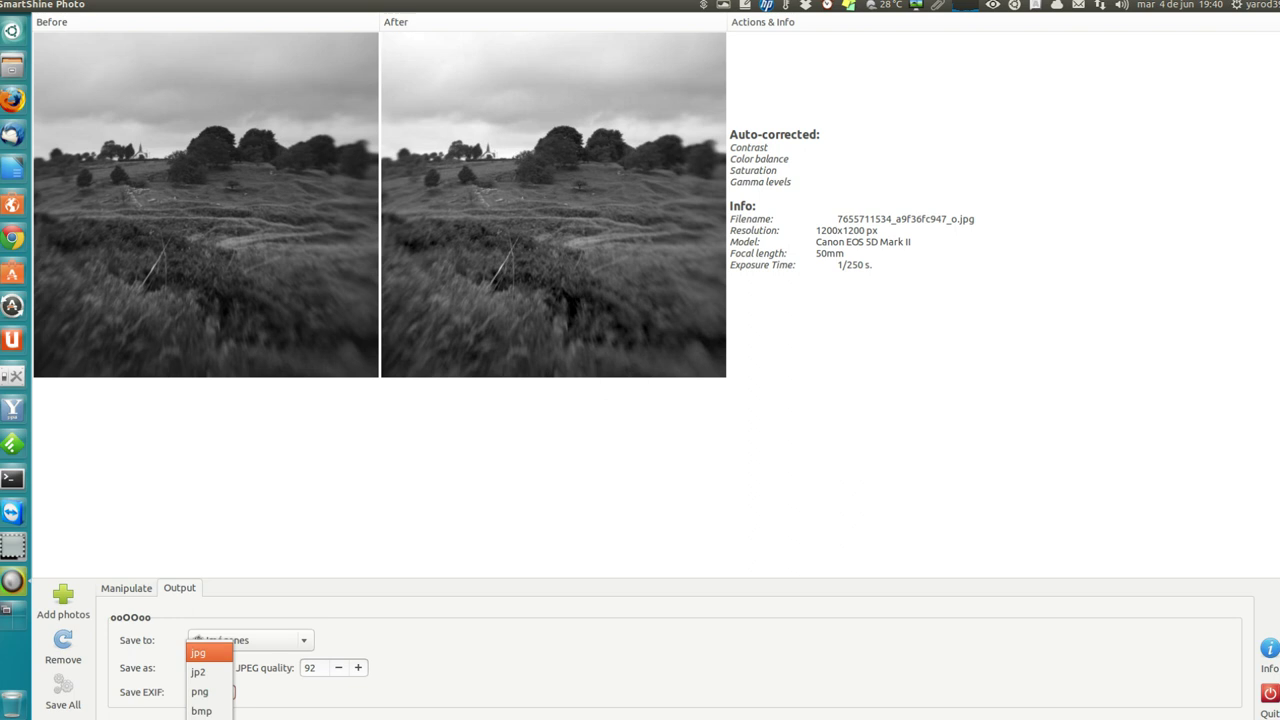
pyautogui.click(205, 652)
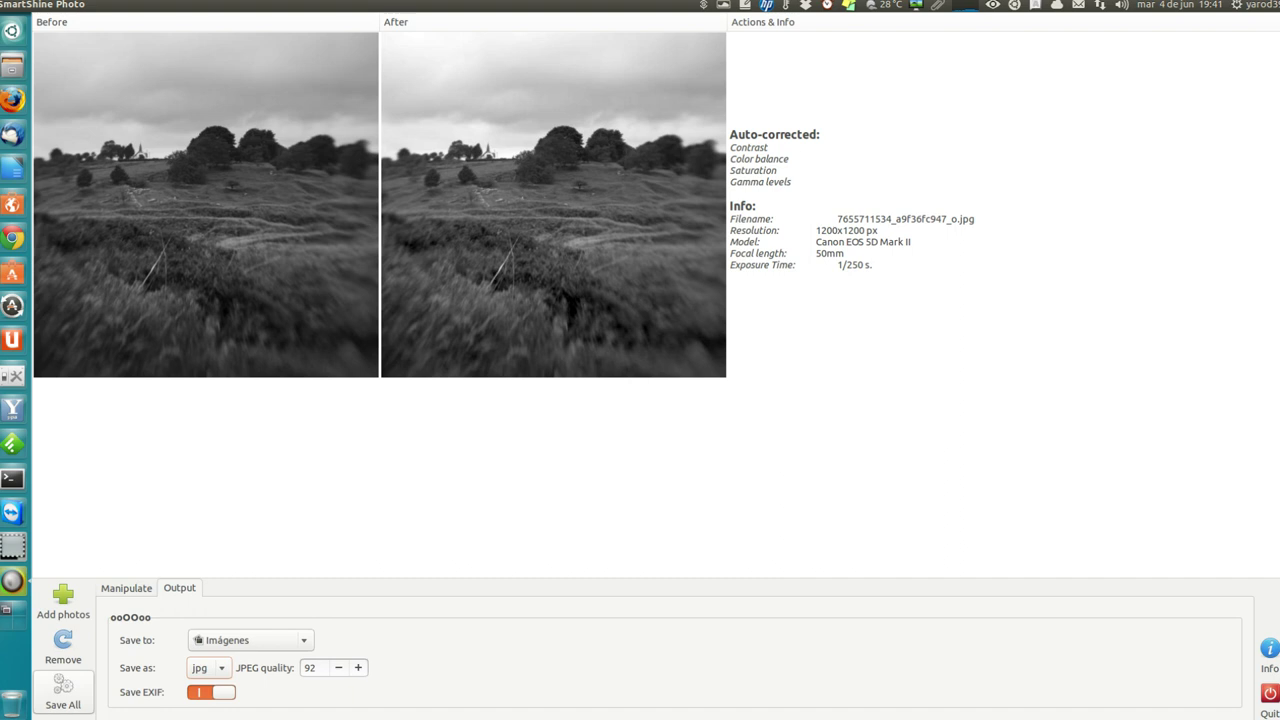
pyautogui.click(63, 598)
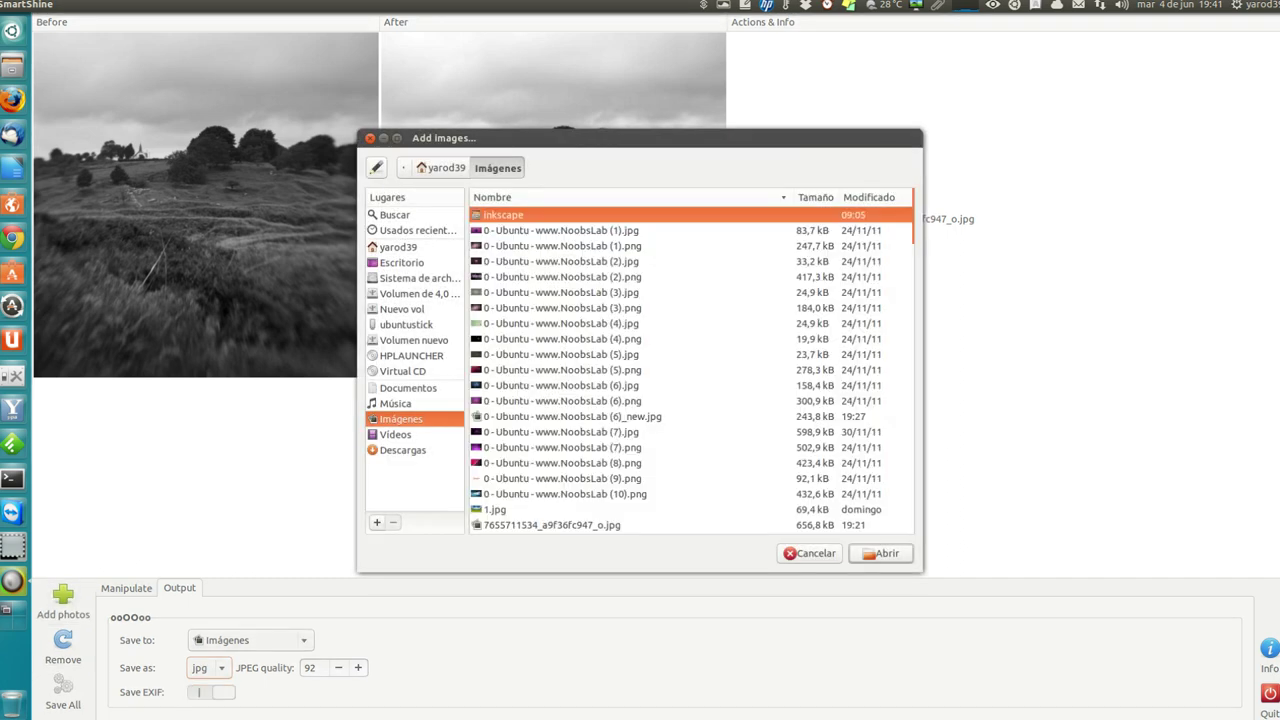
pyautogui.scroll(-2, 690, 370)
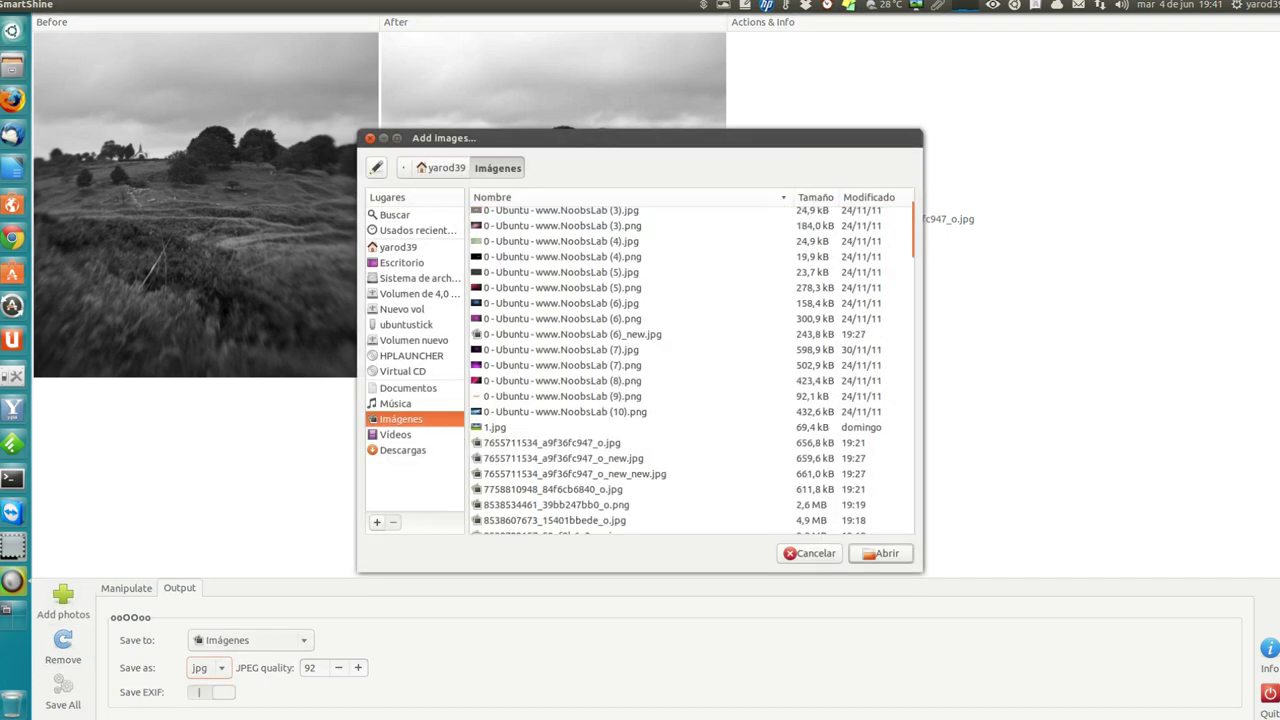
pyautogui.click(563, 458)
pyautogui.click(880, 553)
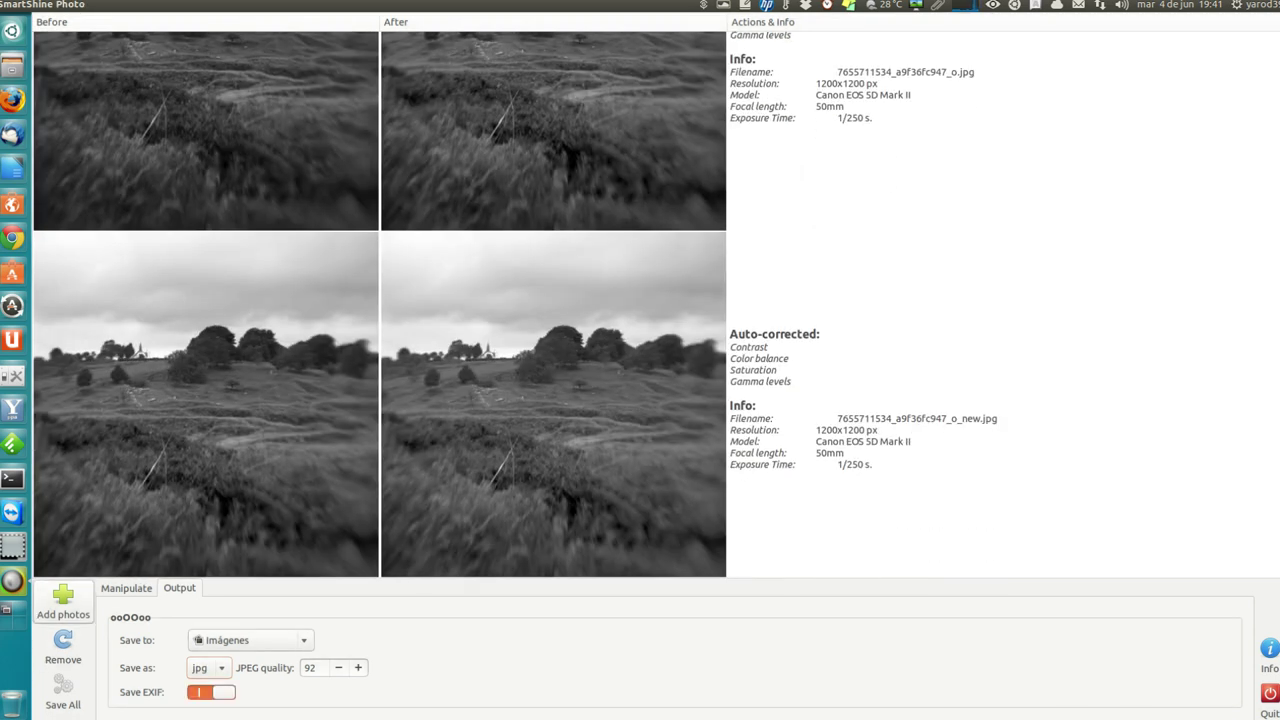
pyautogui.click(63, 598)
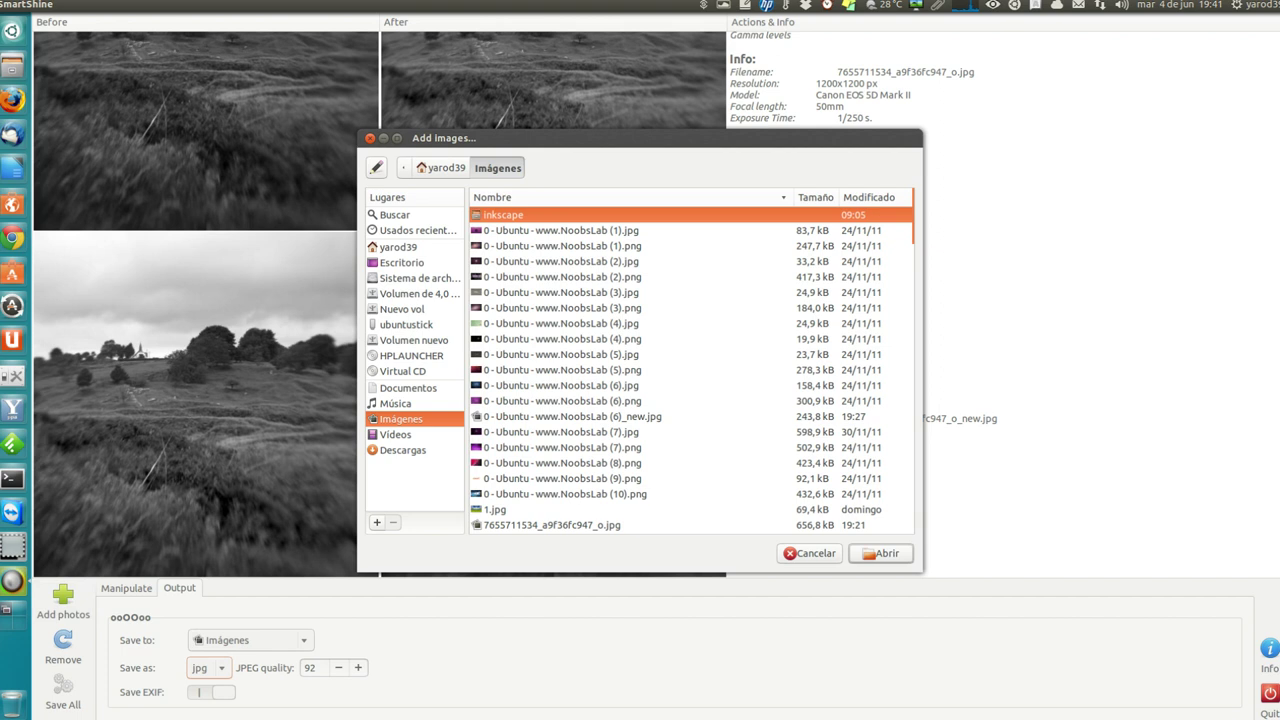
pyautogui.click(560, 416)
pyautogui.click(880, 553)
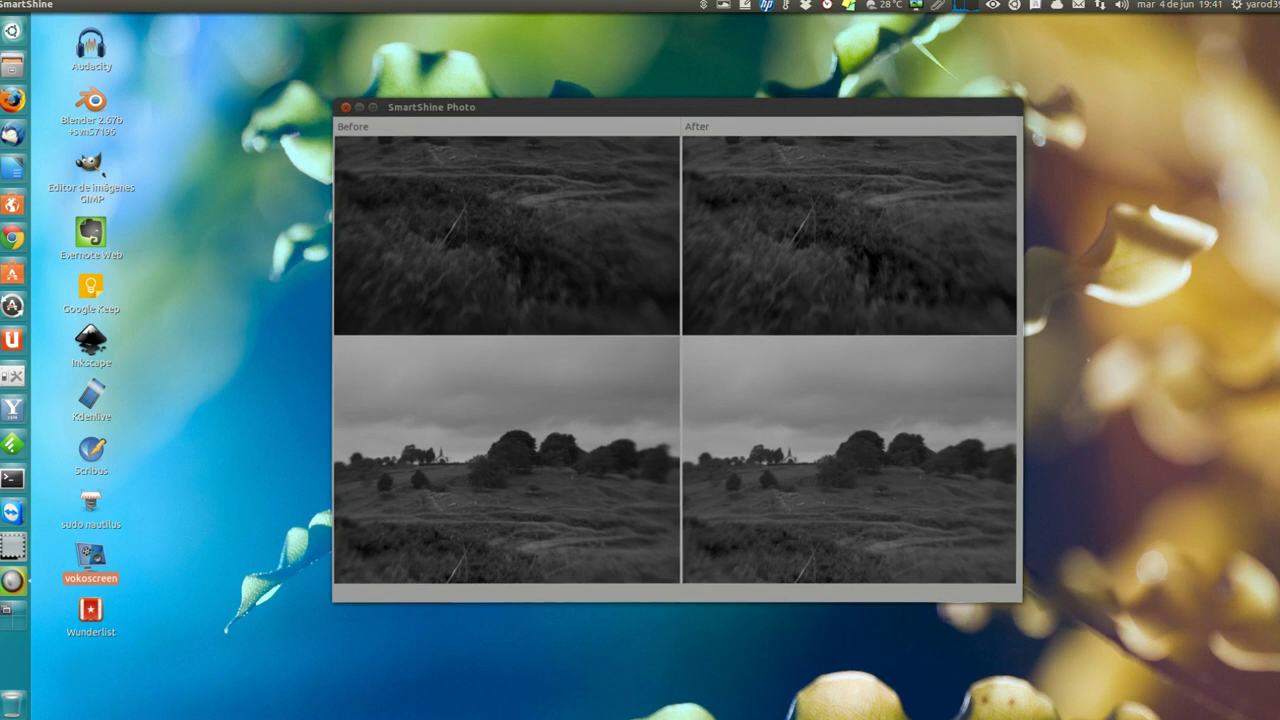
# - Maximize and close the frozen SmartShine Photo, forcing it to quit
pyautogui.click(373, 107)
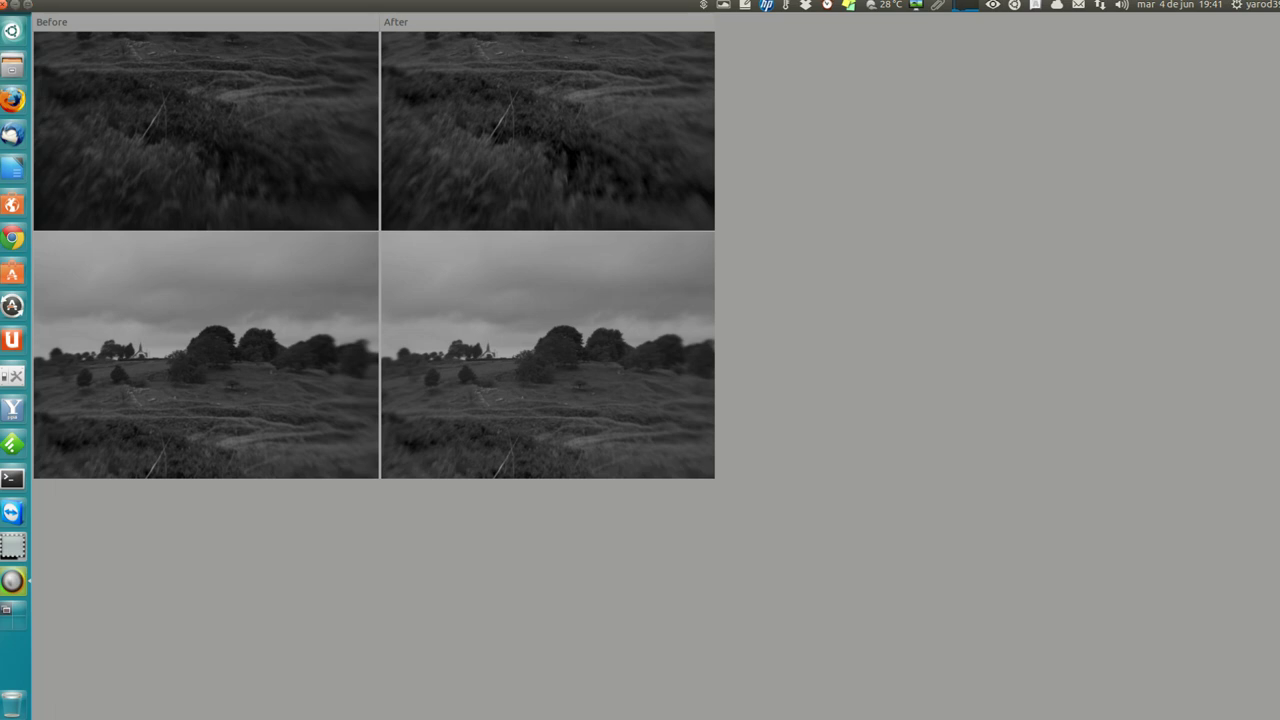
pyautogui.click(4, 4)
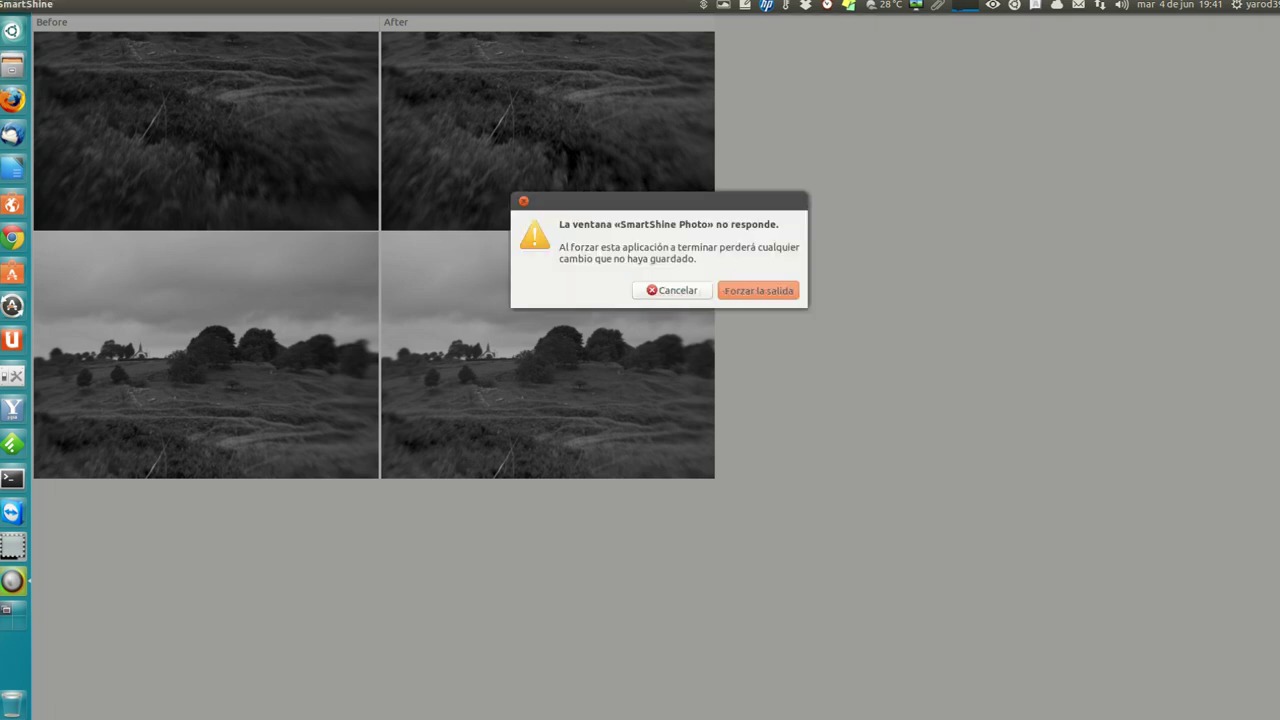
pyautogui.click(758, 290)
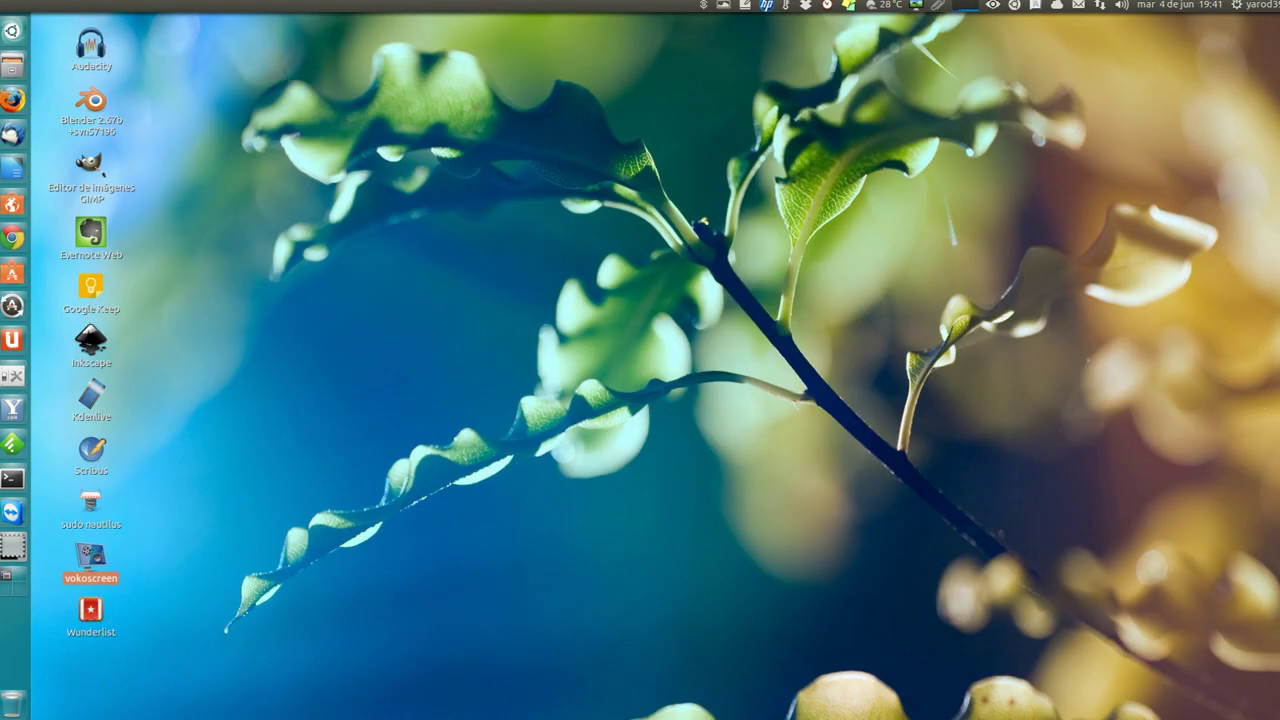
# - Relaunch SmartShine Photo from the Dash by searching 'smar'
pyautogui.press('super')
pyautogui.write('smar')
pyautogui.press('Return')
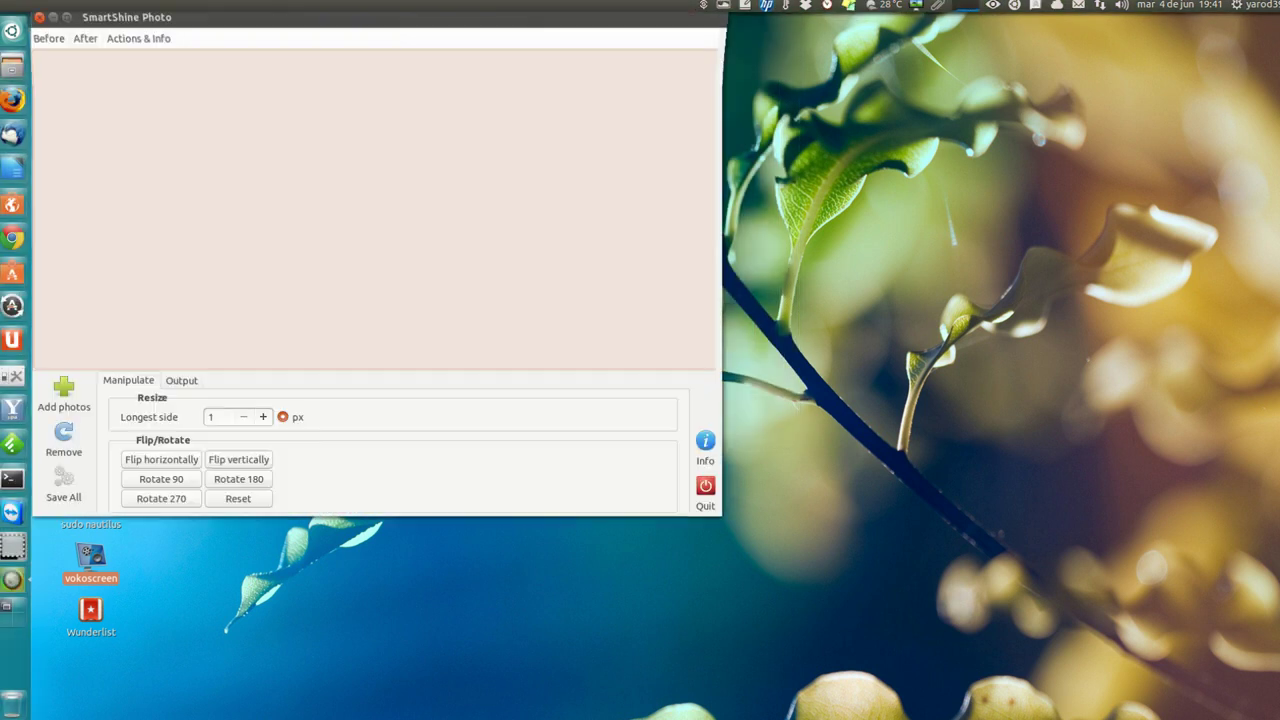
pyautogui.click(72, 21)
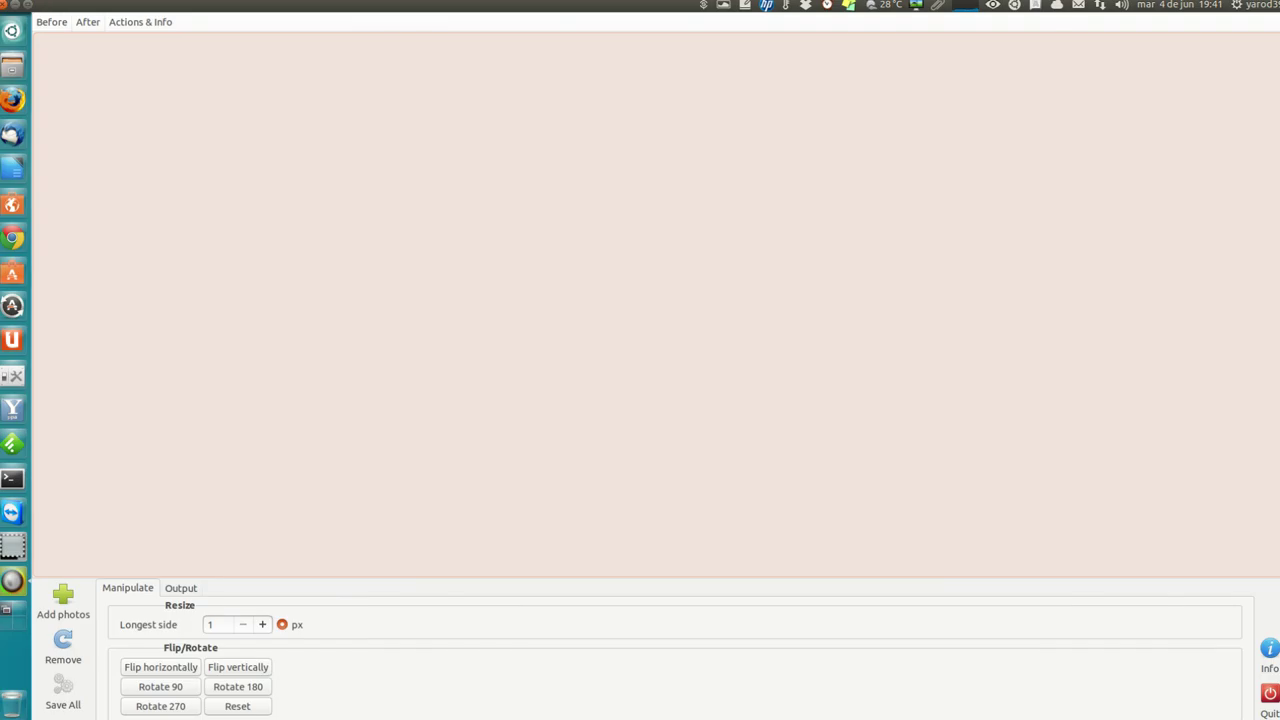
pyautogui.click(63, 600)
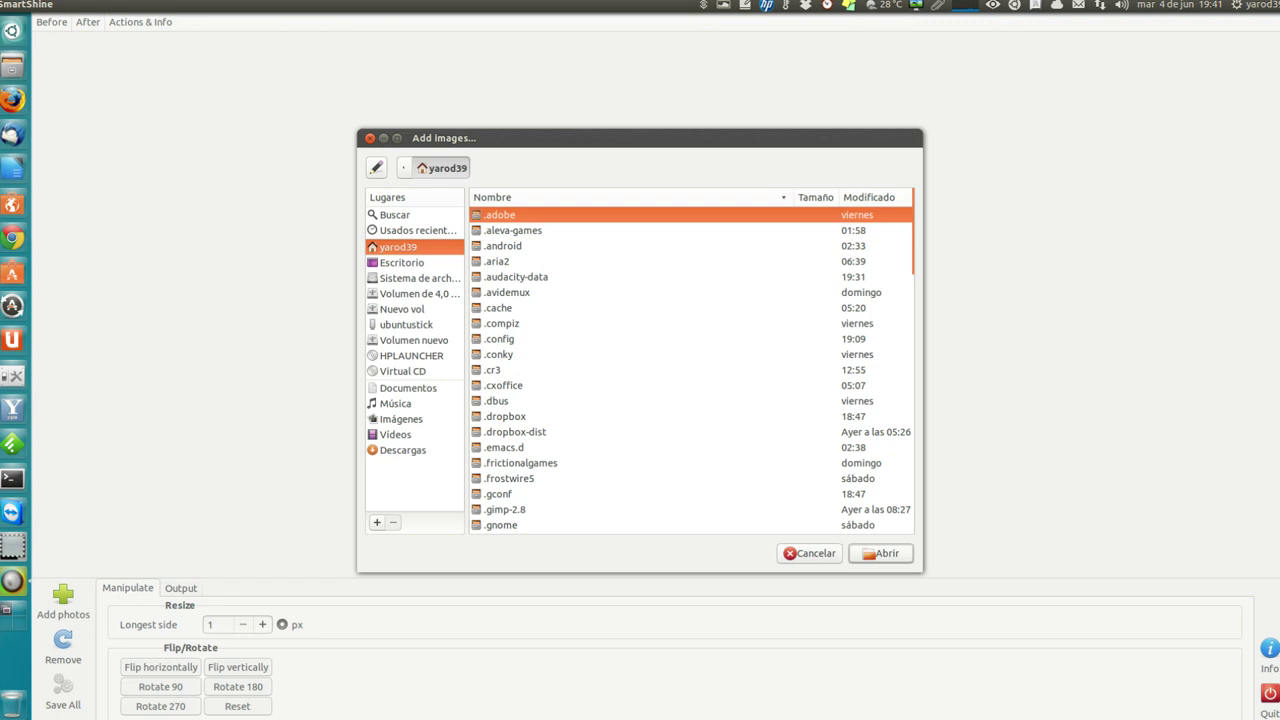
pyautogui.click(401, 418)
pyautogui.scroll(-3, 690, 370)
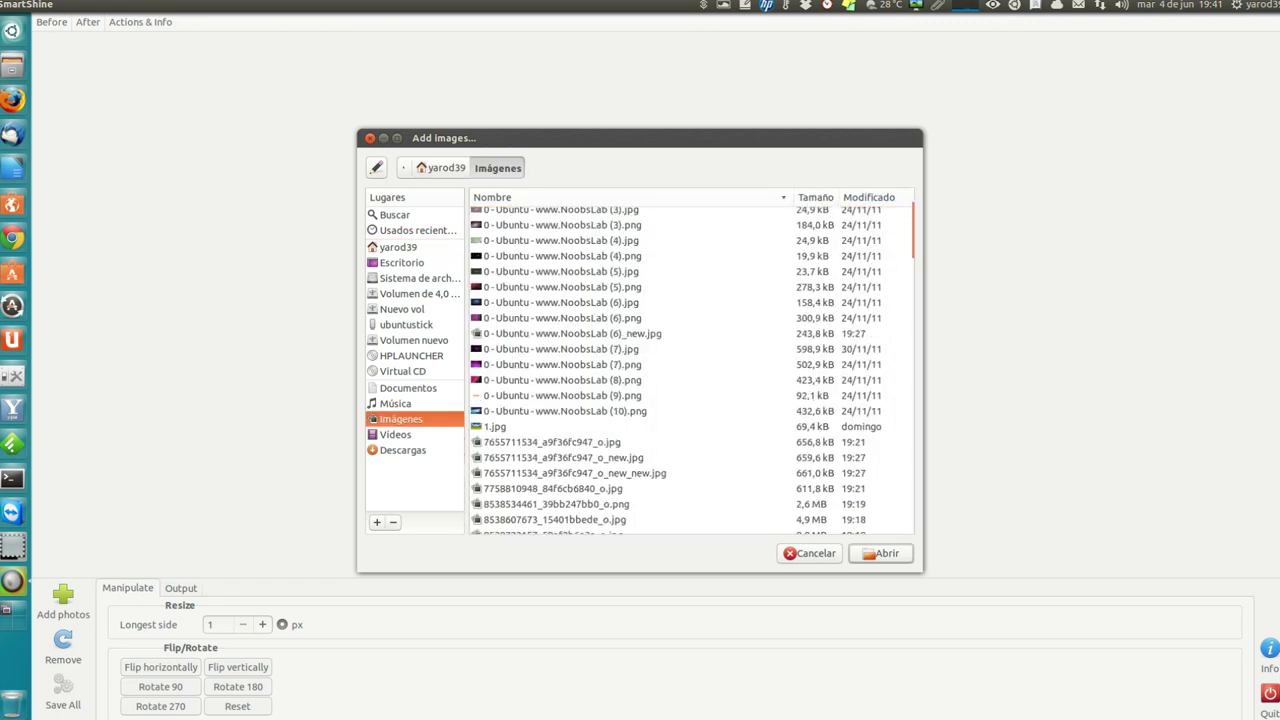
pyautogui.click(551, 441)
pyautogui.scroll(-2, 579, 370)
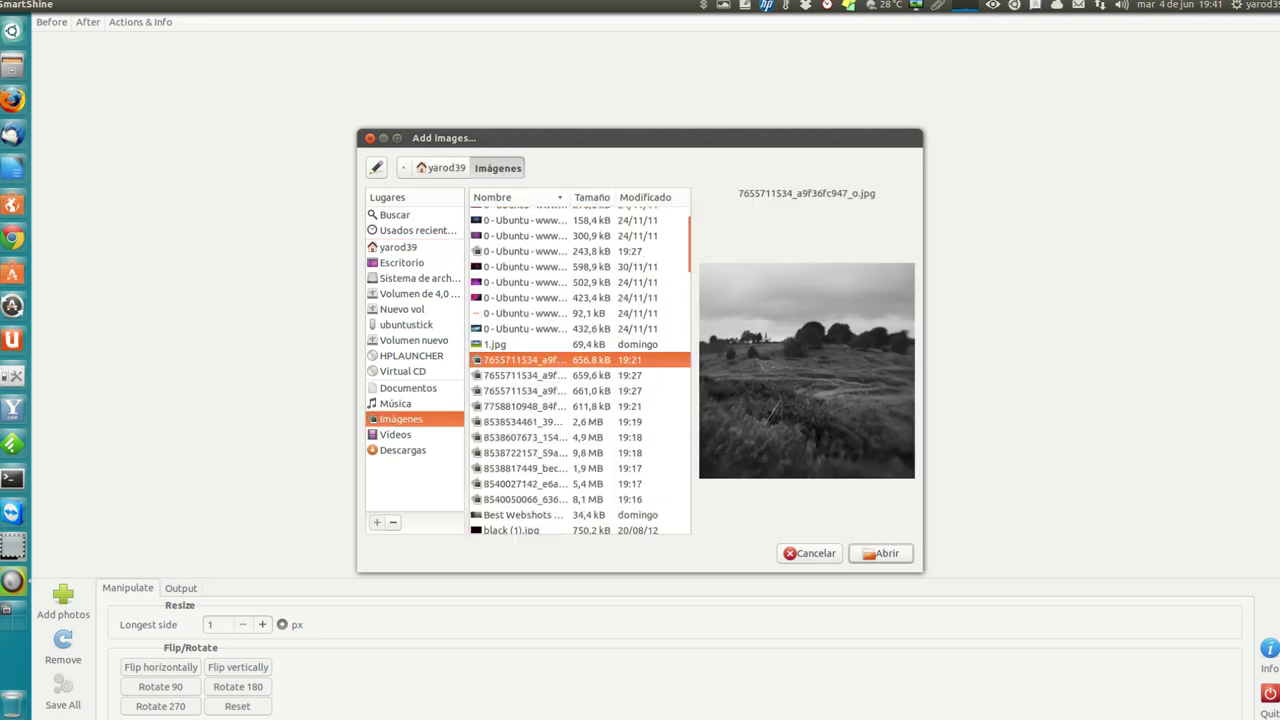
pyautogui.scroll(-2, 579, 370)
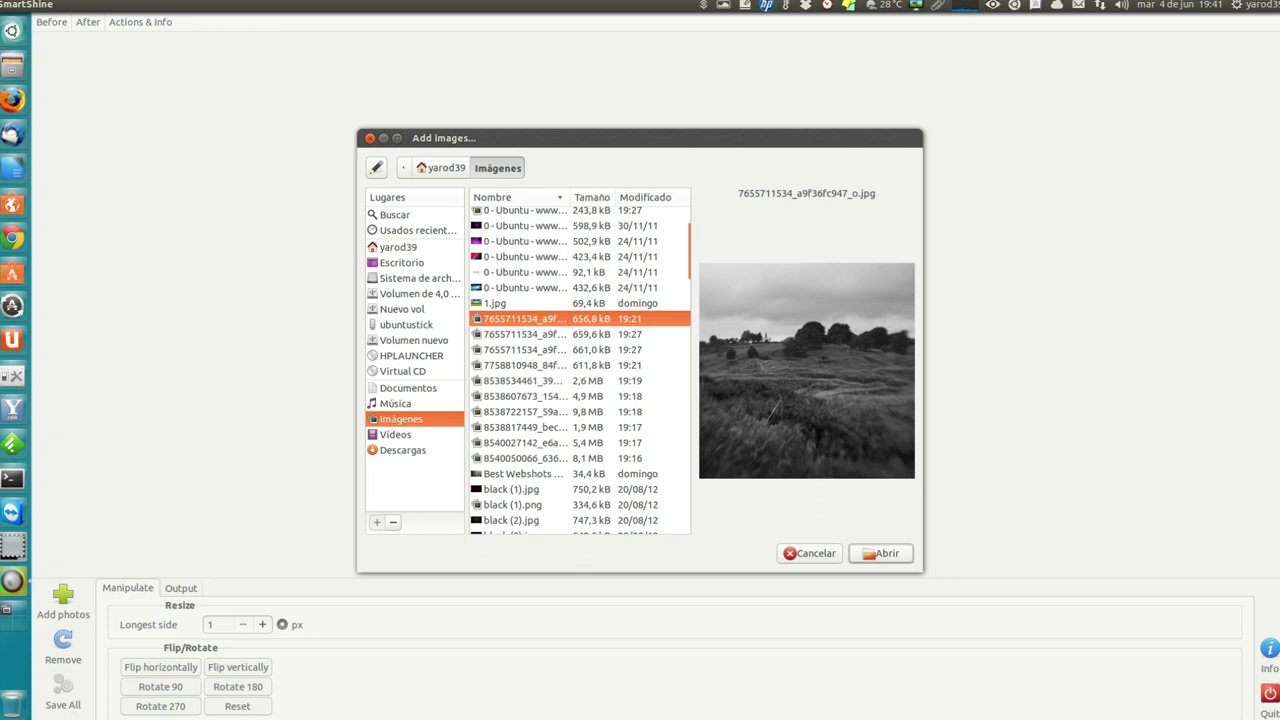
pyautogui.click(520, 365)
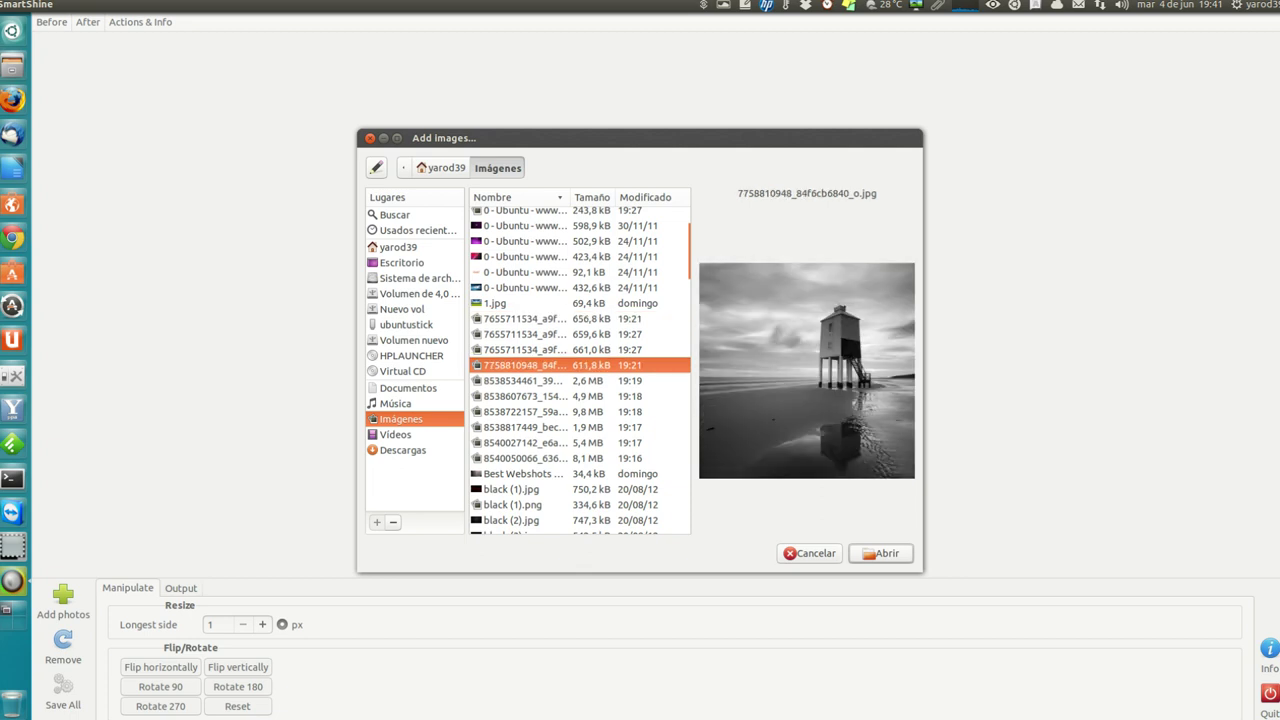
pyautogui.press('Return')
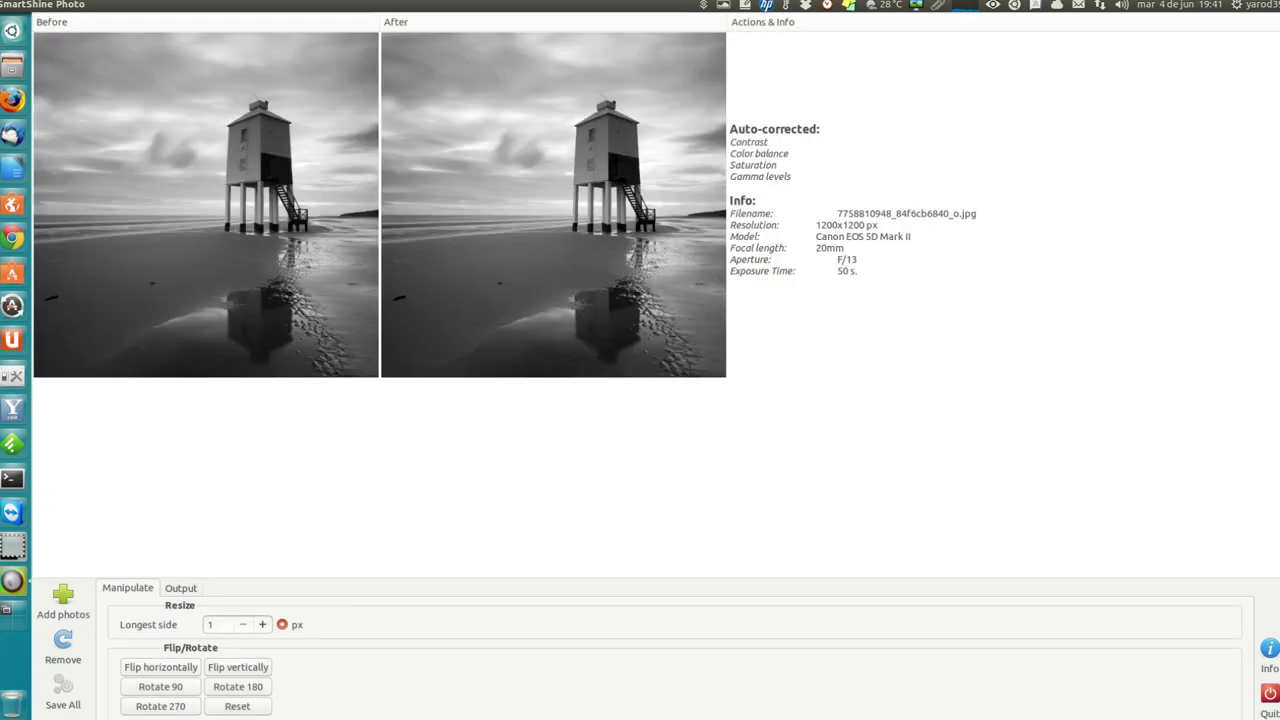
# - Add the frosted branch and sunset photos from Imágenes
pyautogui.click(63, 600)
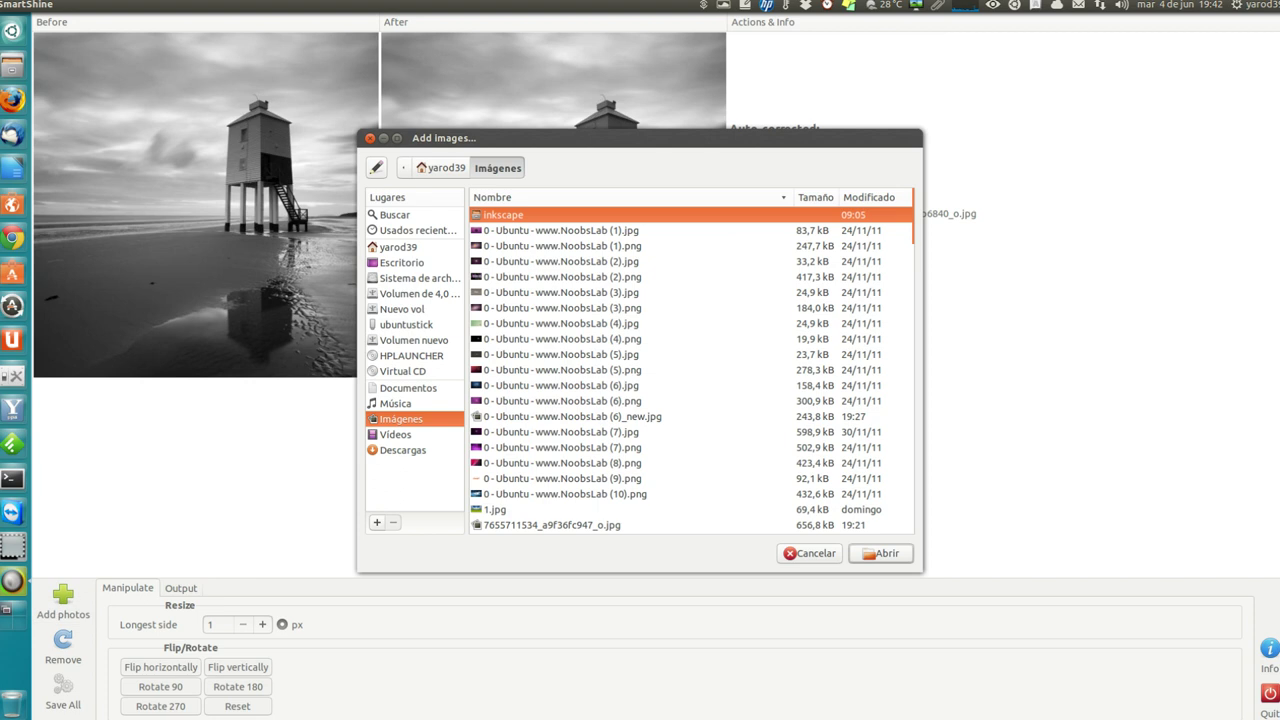
pyautogui.scroll(-1, 690, 370)
pyautogui.scroll(-3, 690, 370)
pyautogui.click(553, 452)
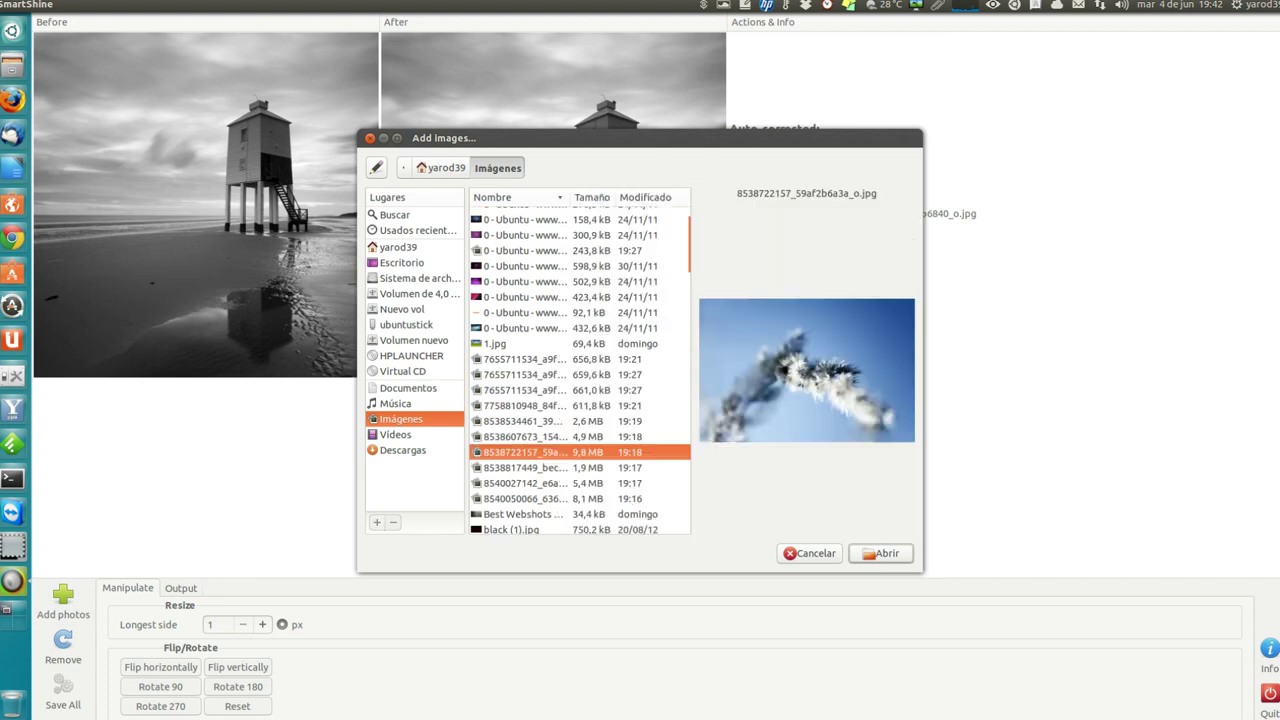
pyautogui.click(880, 553)
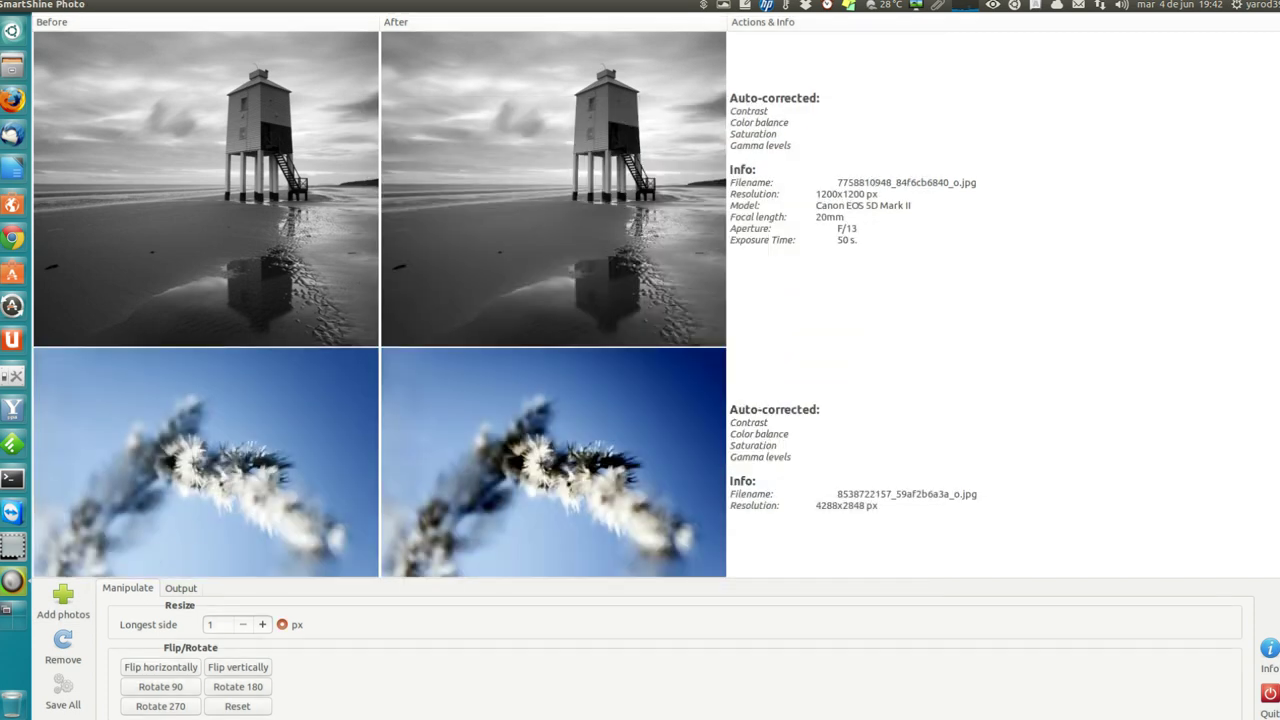
pyautogui.click(63, 600)
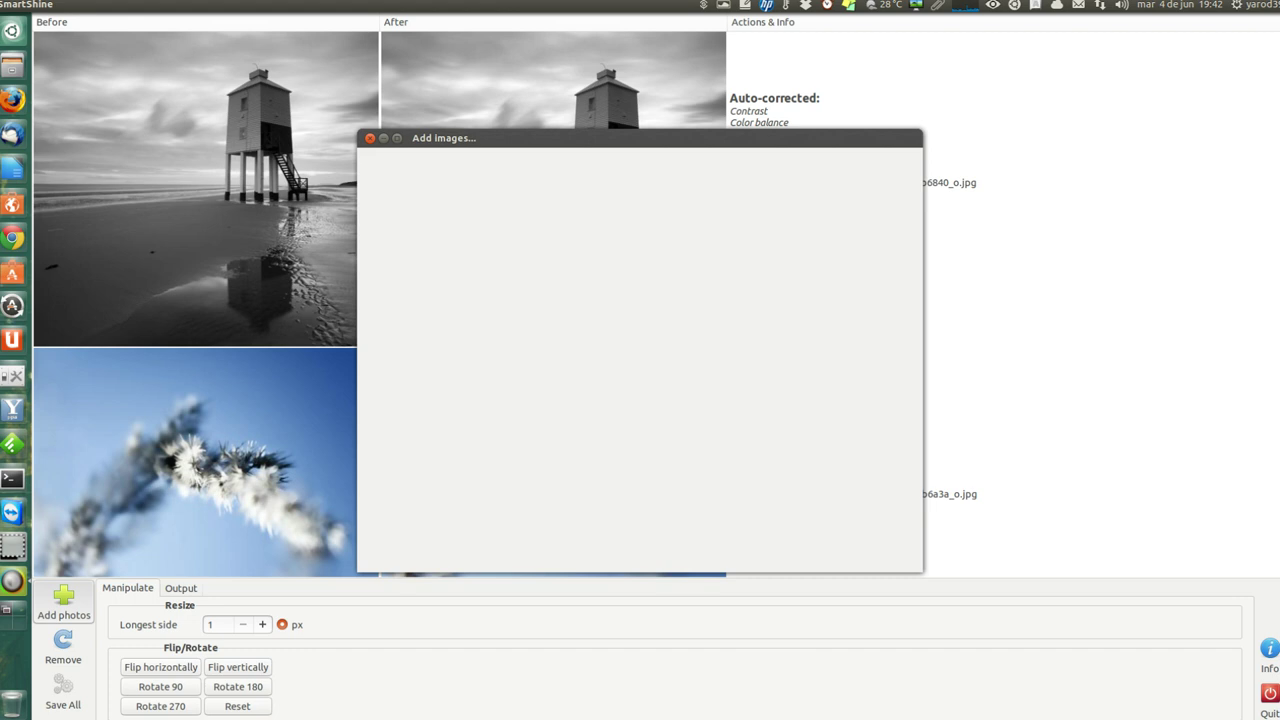
pyautogui.scroll(-3, 690, 370)
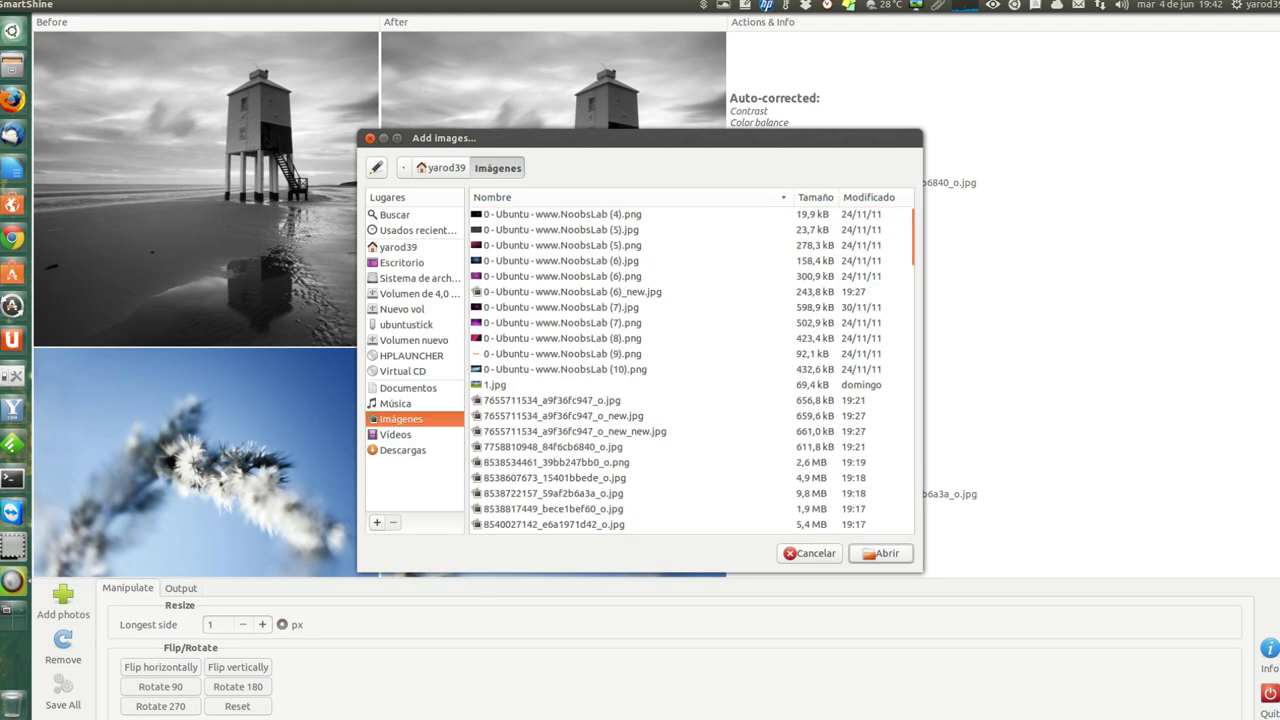
pyautogui.press('Return')
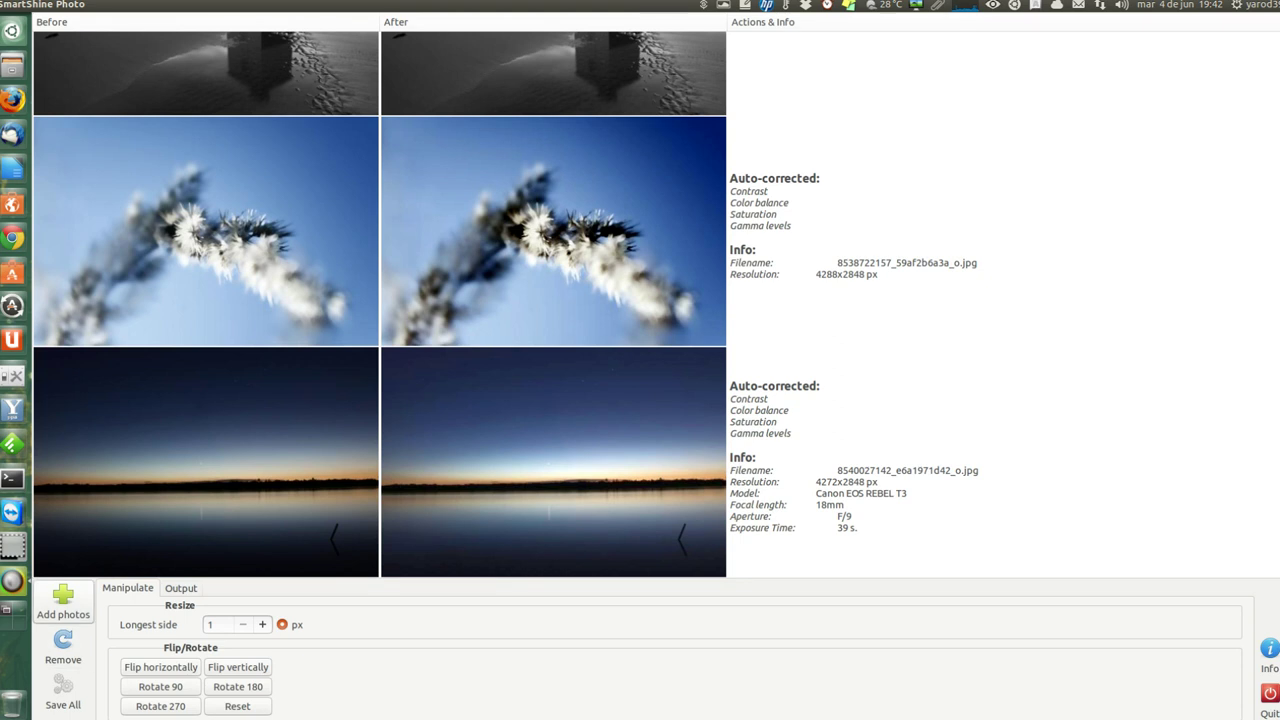
pyautogui.click(63, 600)
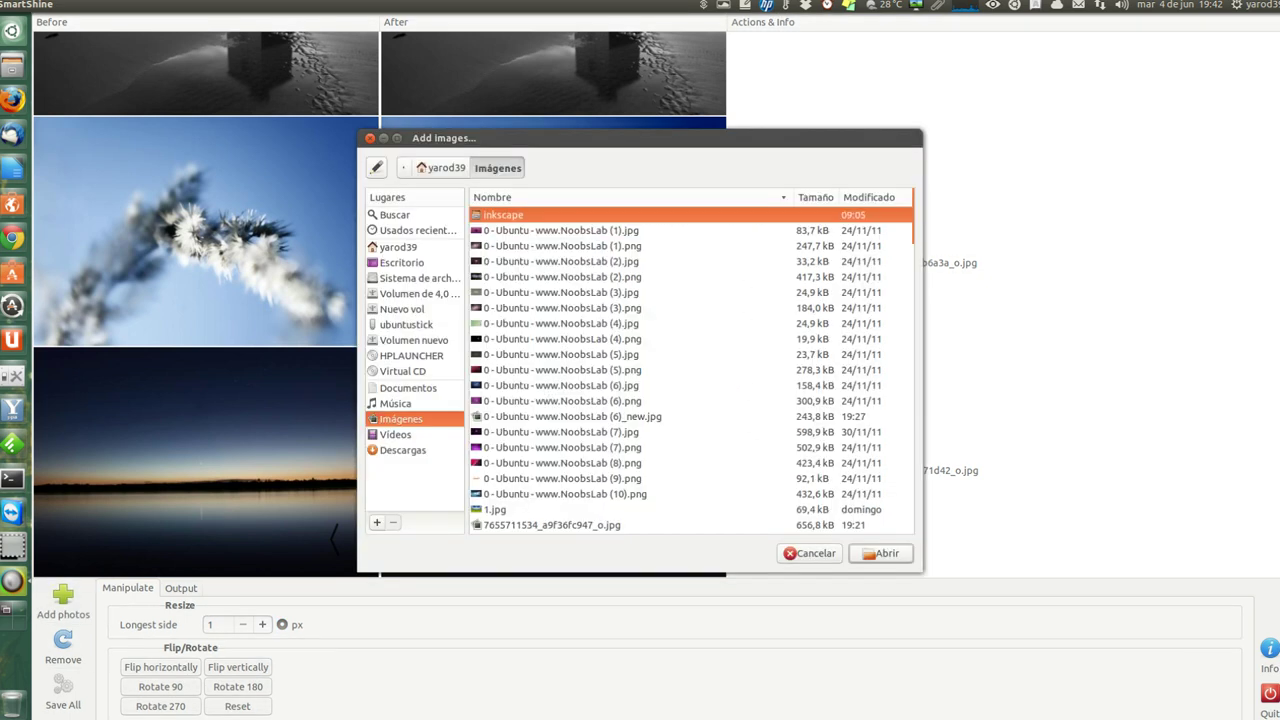
pyautogui.scroll(-3, 690, 370)
pyautogui.scroll(-2, 690, 370)
pyautogui.scroll(-2, 690, 370)
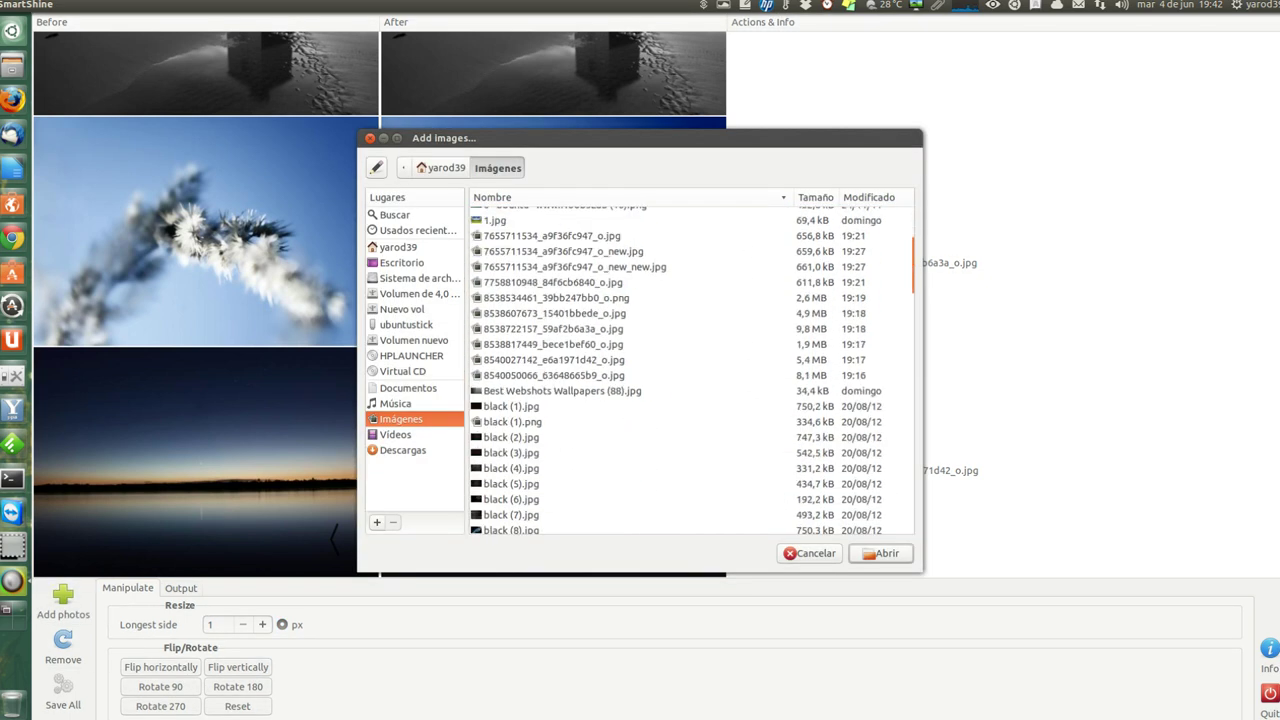
pyautogui.click(553, 375)
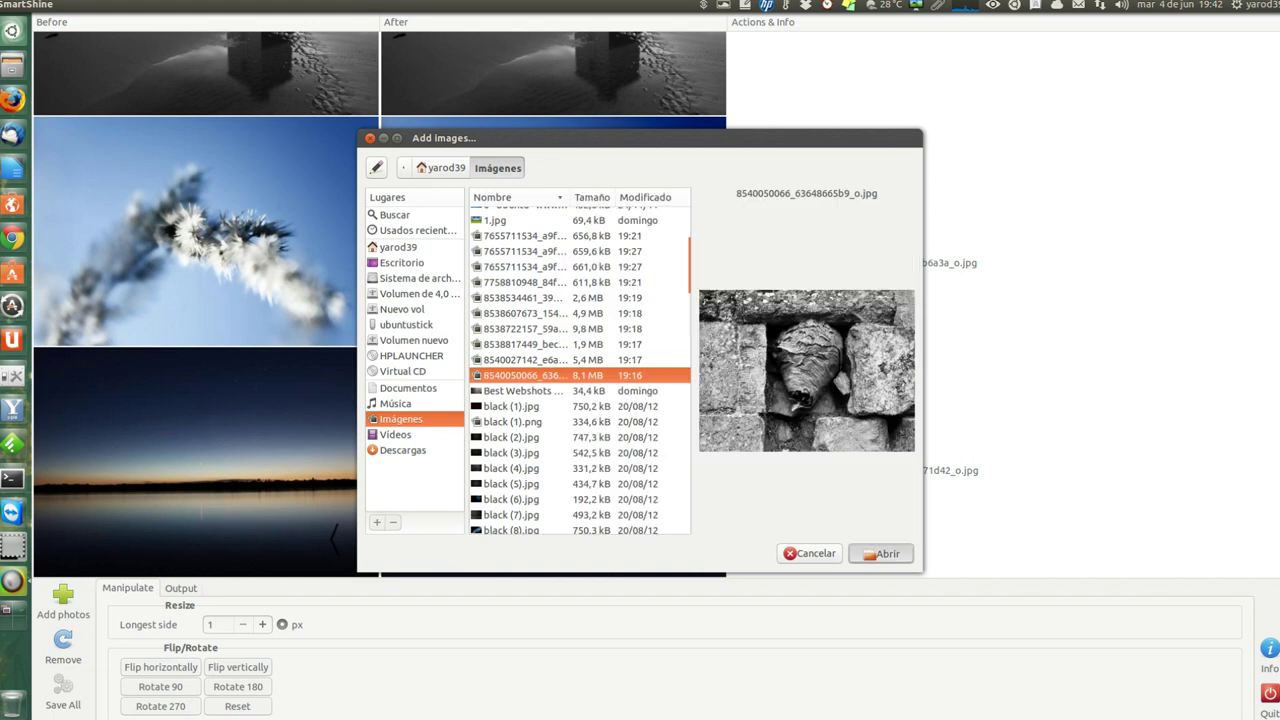
pyautogui.click(887, 552)
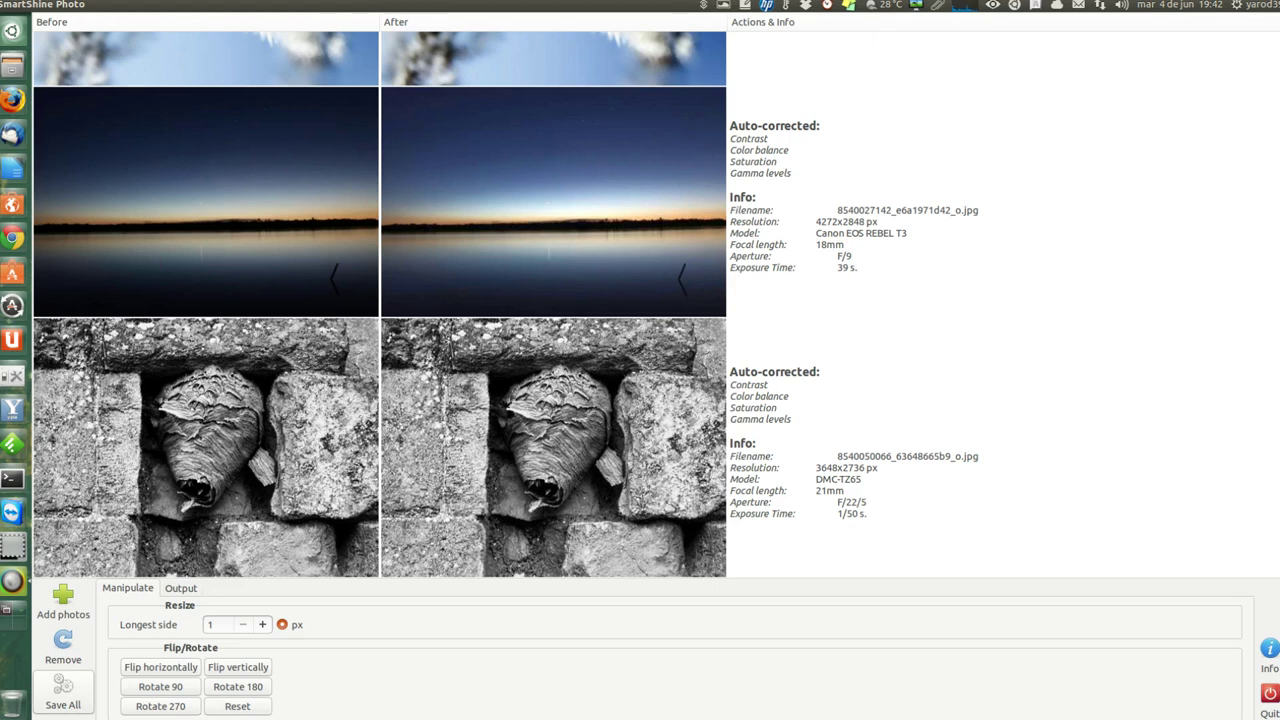
# - Batch-save all corrected photos and view the About info for version 0.36
pyautogui.click(63, 690)
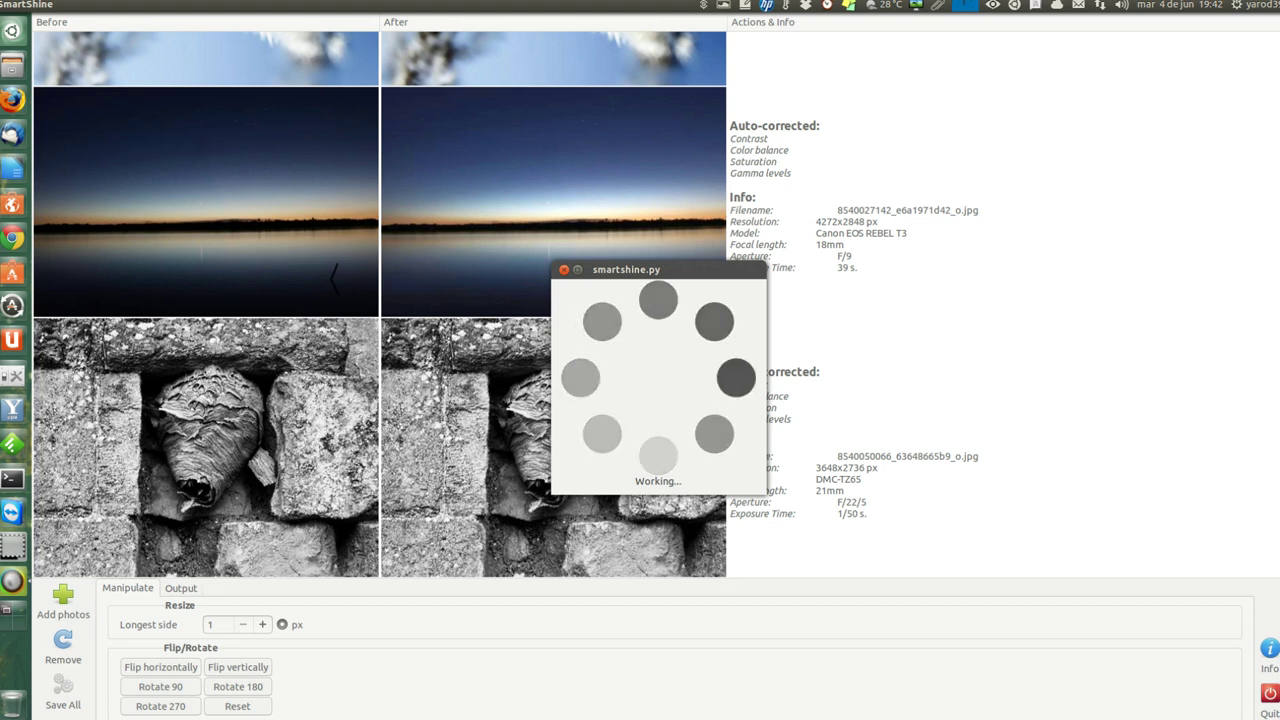
pyautogui.click(1269, 650)
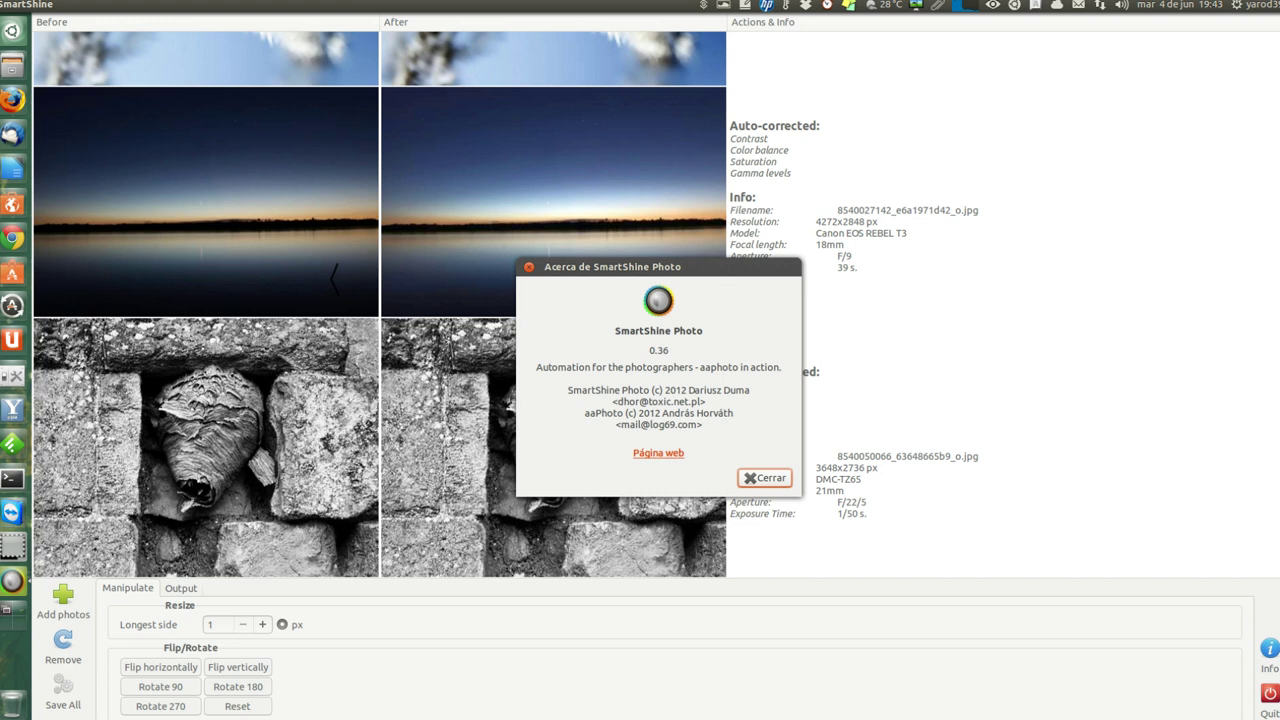
# - Close the About window, review the corrected sunset and wasp-nest pairs, then quit SmartShine Photo
pyautogui.click(765, 478)
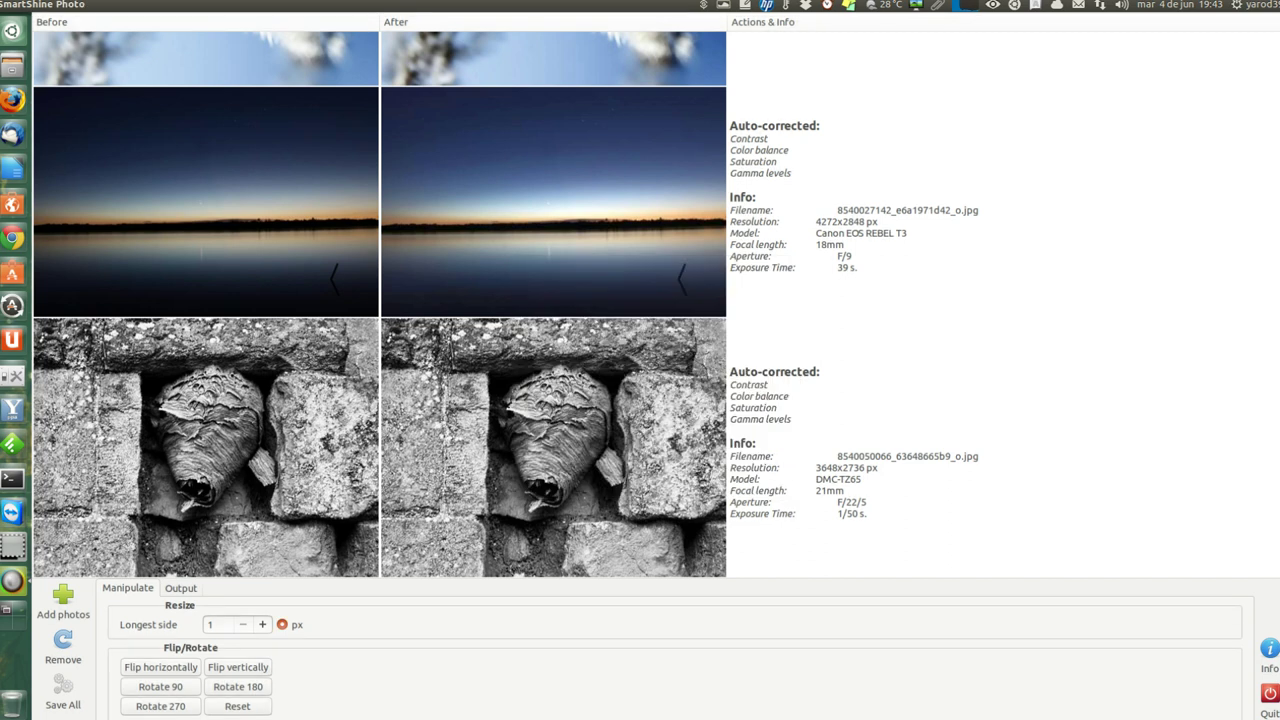
pyautogui.scroll(3, 380, 305)
pyautogui.scroll(2, 380, 305)
pyautogui.scroll(-3, 380, 305)
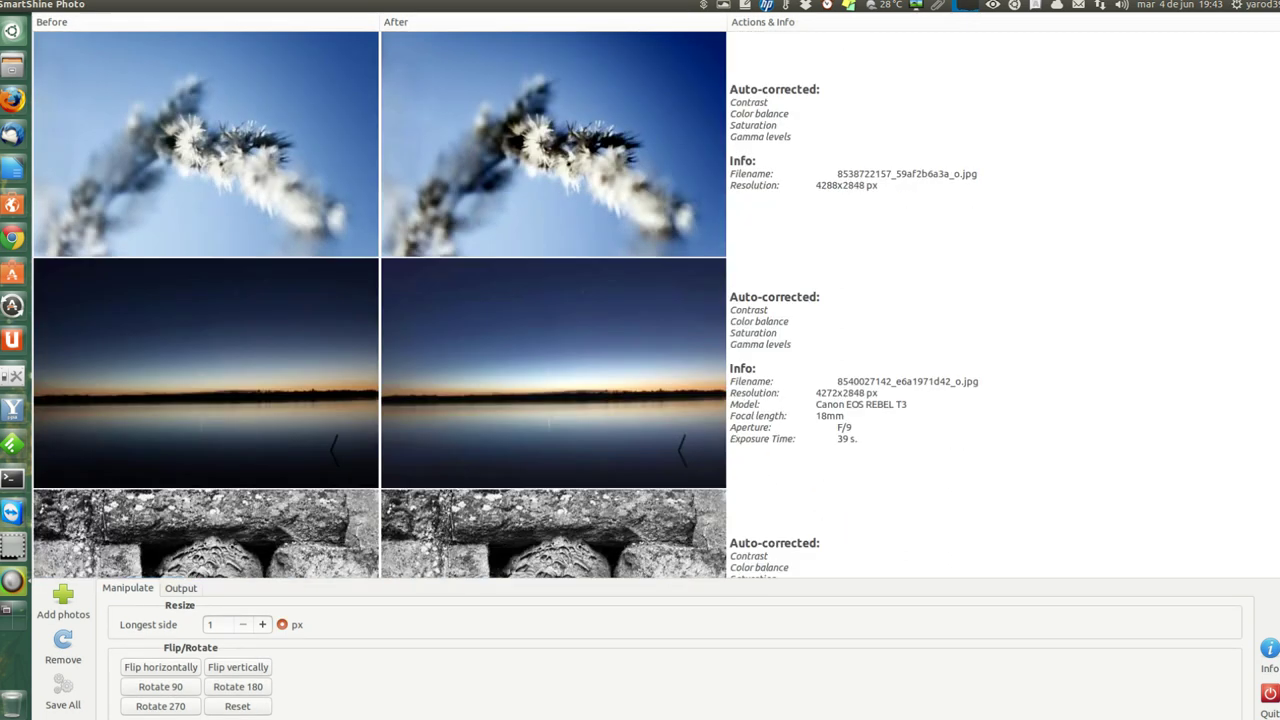
pyautogui.scroll(-2, 380, 305)
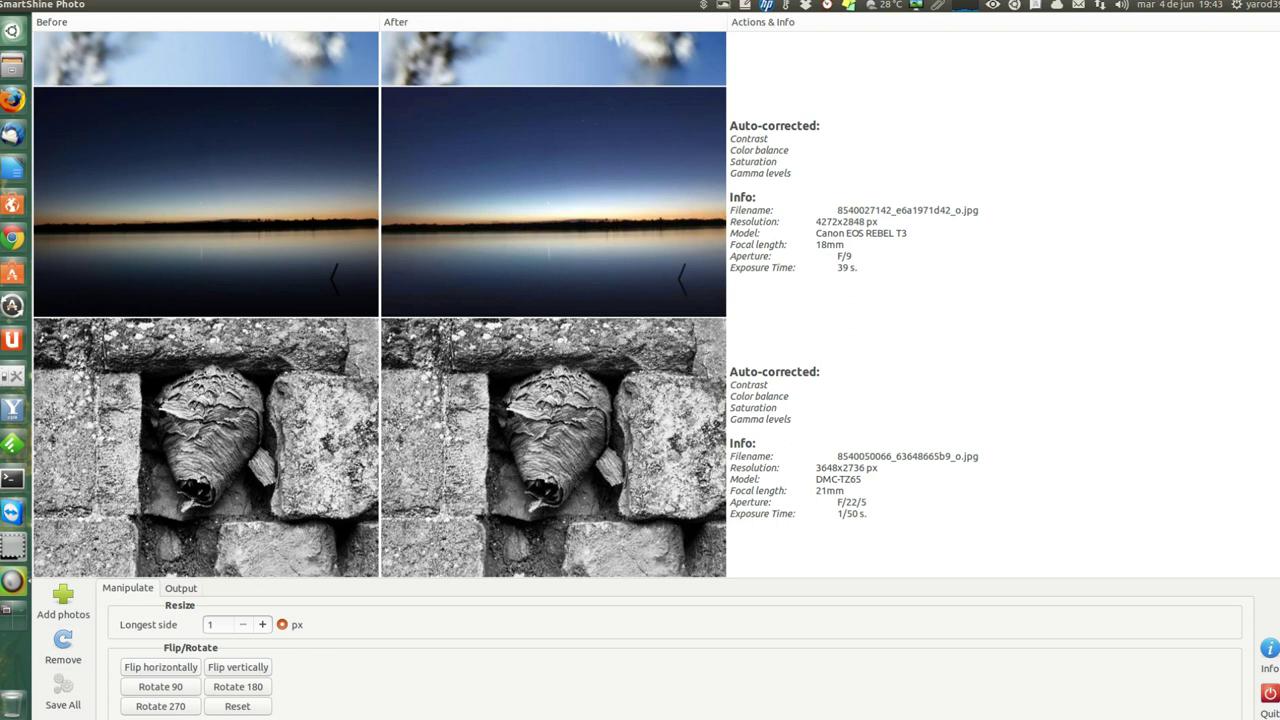
pyautogui.click(1269, 693)
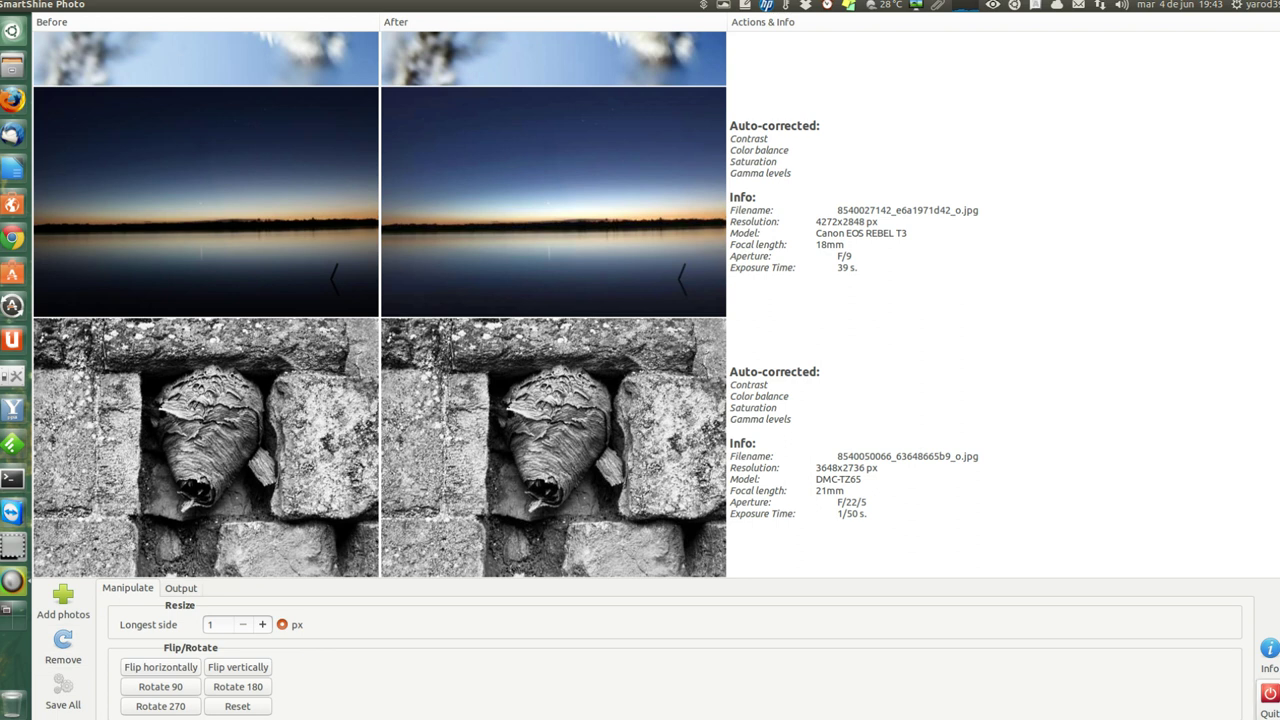